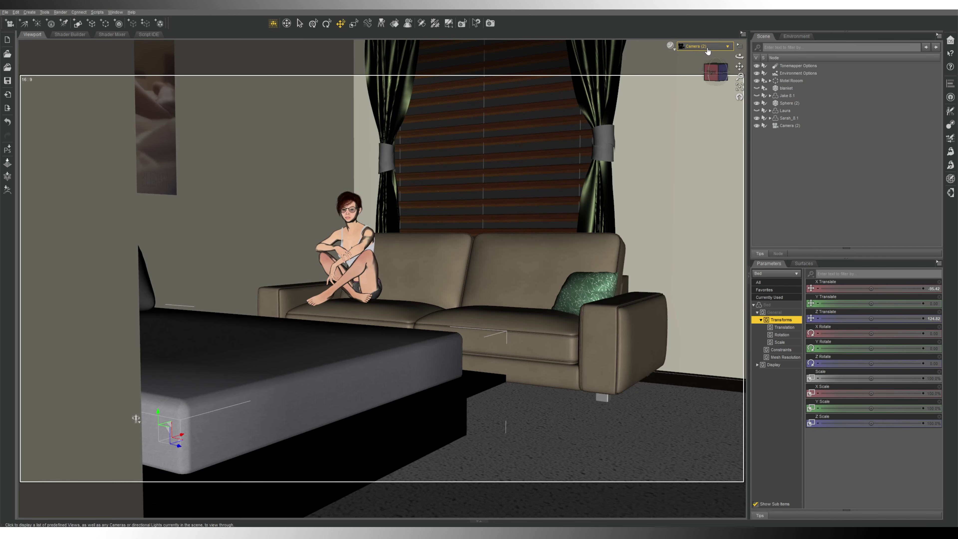
Step: Switch the viewport to Perspective View and frame it on Sarah_8.1 sitting on the sofa
click(703, 47)
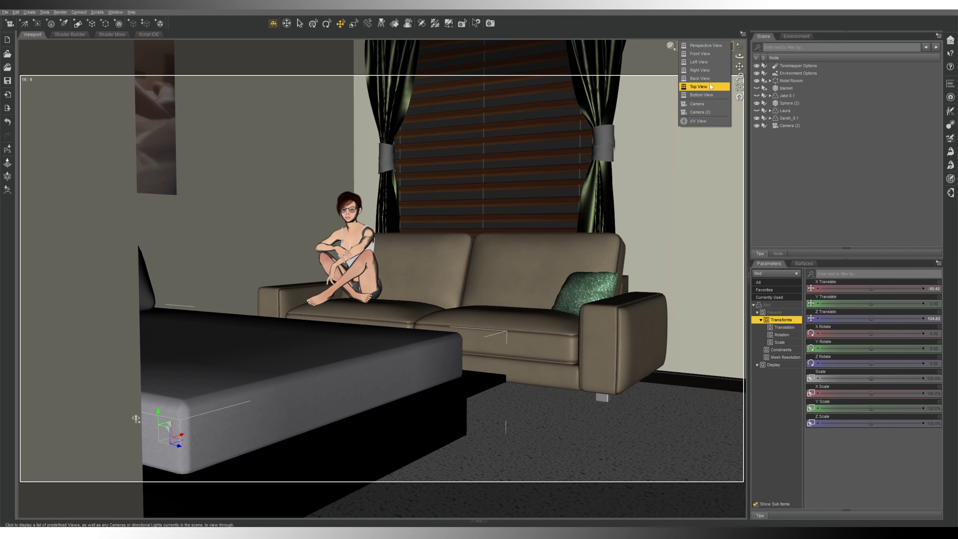
click(705, 45)
drag(739, 56, 783, 114)
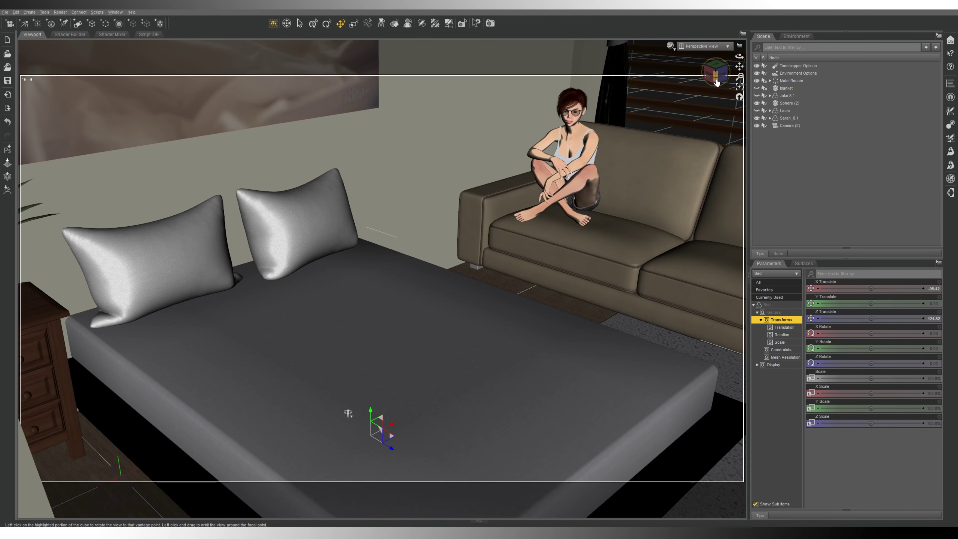
click(791, 118)
key(ctrl+f)
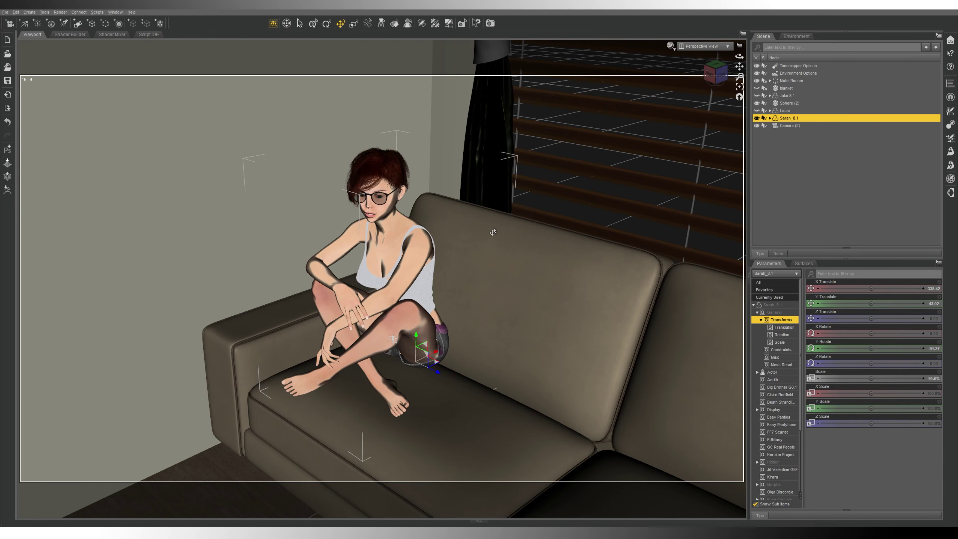
drag(720, 74, 780, 88)
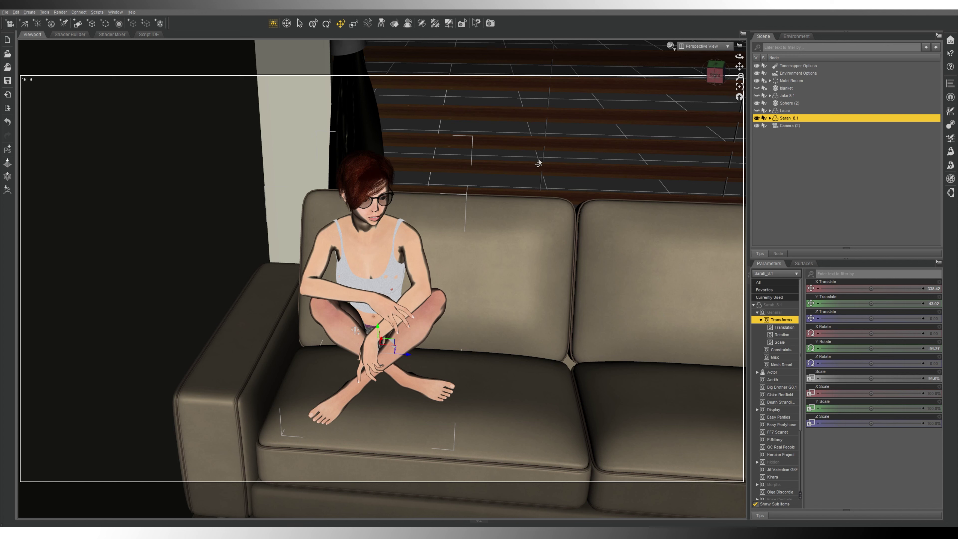
Step: Move Sarah_8.1 off the sofa to stand beside the desk, with chair, table and kettle in view
mouse_move(719, 73)
mouse_down()
mouse_move(689, 79)
mouse_move(740, 74)
mouse_move(709, 74)
mouse_move(719, 74)
mouse_up()
middle_drag(531, 172, 360, 235)
scroll(360, 275, down, 1)
drag(89, 381, 704, 205)
middle_drag(705, 204, 706, 135)
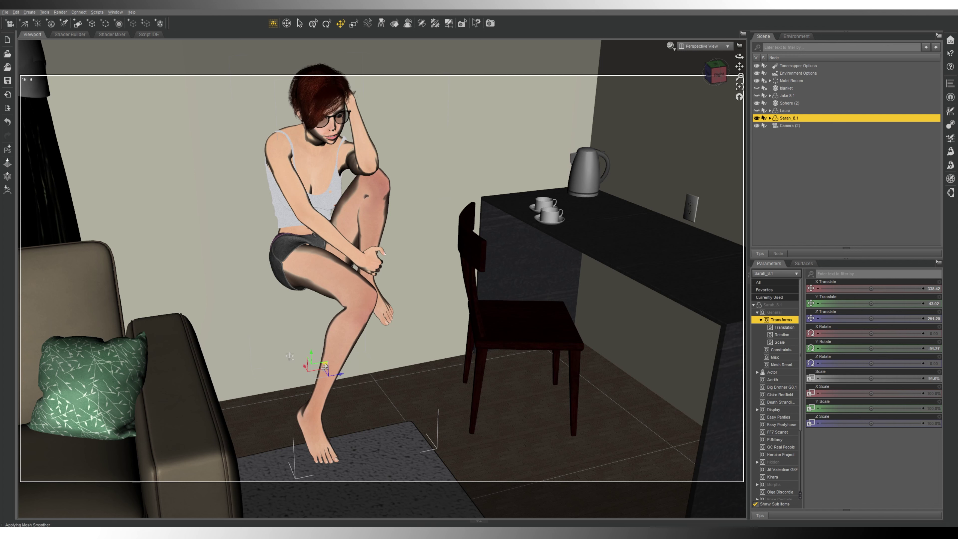
Step: Move Sarah from the floor onto the wooden chair and view her from a raised side angle
drag(325, 366, 526, 411)
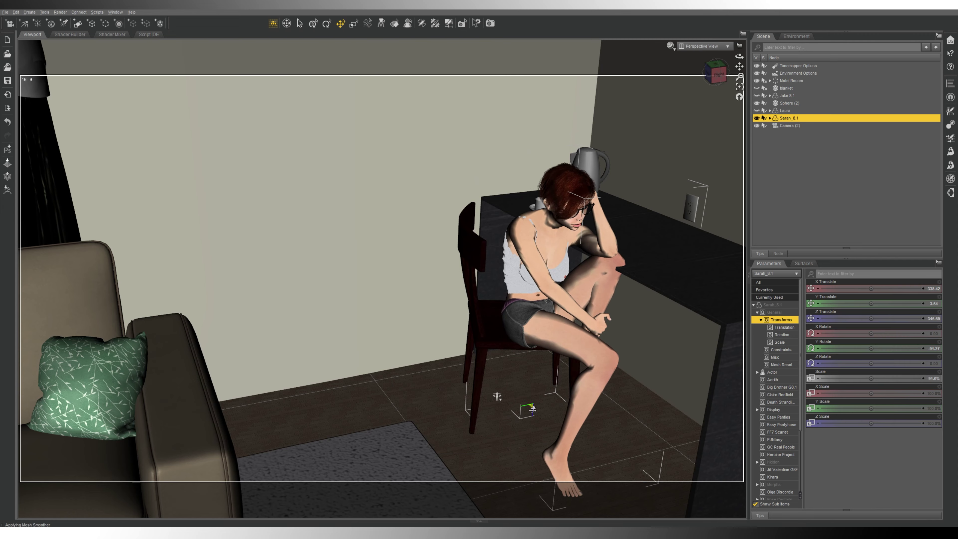
click(738, 87)
click(714, 73)
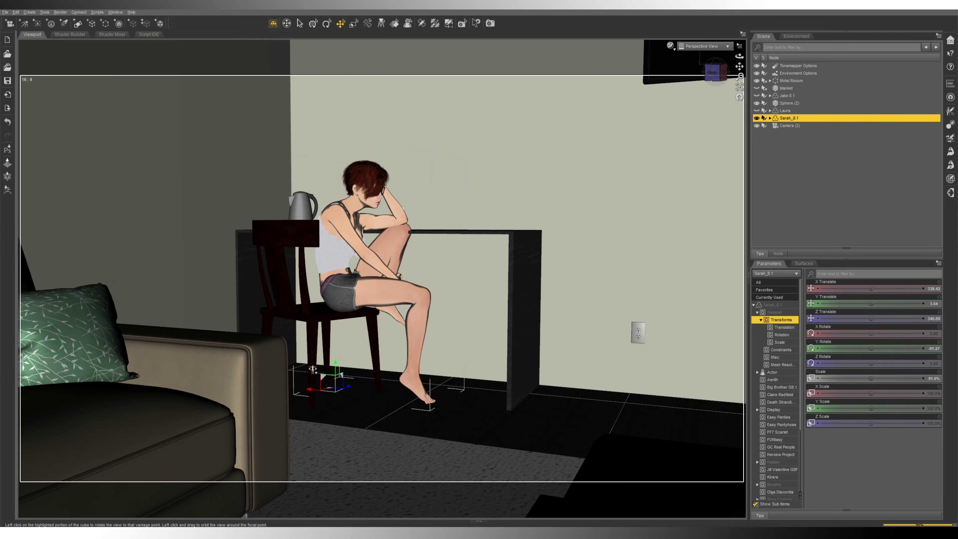
drag(714, 74, 669, 131)
Step: Shift Sarah slightly left on the chair and rotate her to Y Rotate -120.79
scroll(566, 259, up, 2)
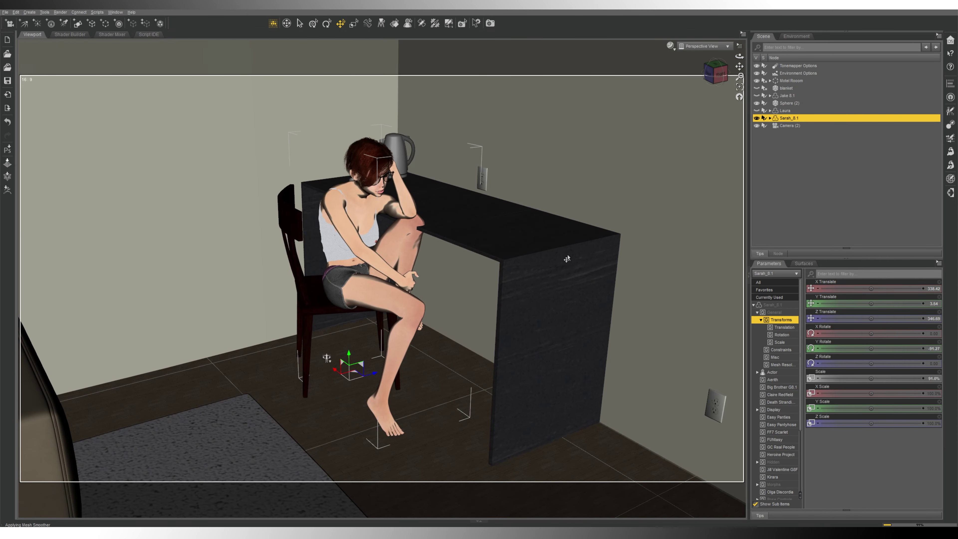
scroll(529, 291, up, 5)
middle_drag(452, 298, 501, 379)
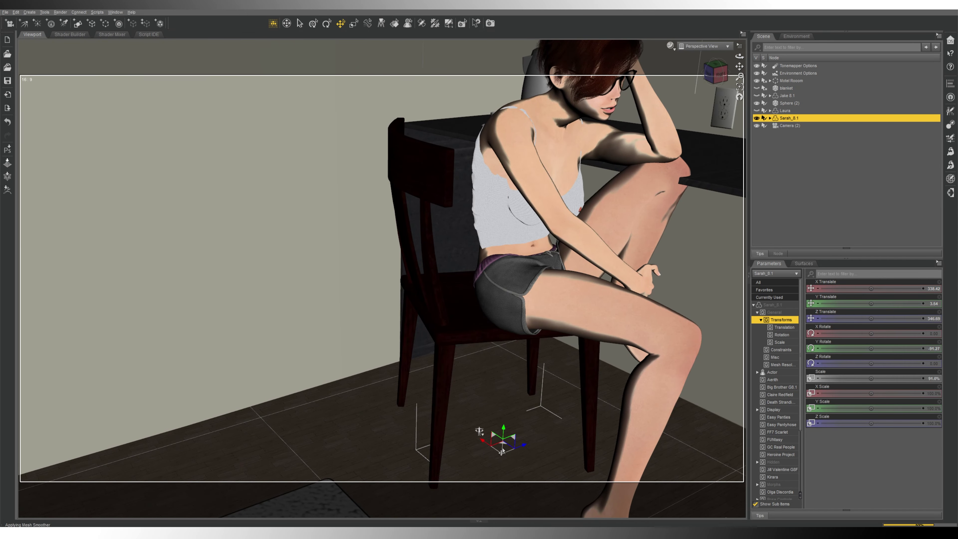
drag(489, 435, 480, 424)
drag(871, 348, 849, 348)
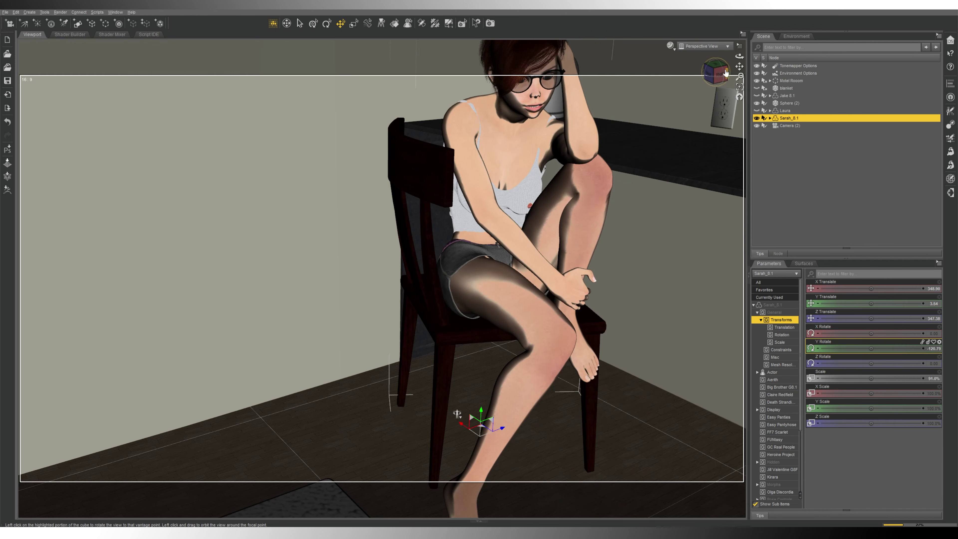
Step: Lower Sarah_8.1 onto the chair seat, dropping Y Translate from 3.54 to about 1.7
click(719, 72)
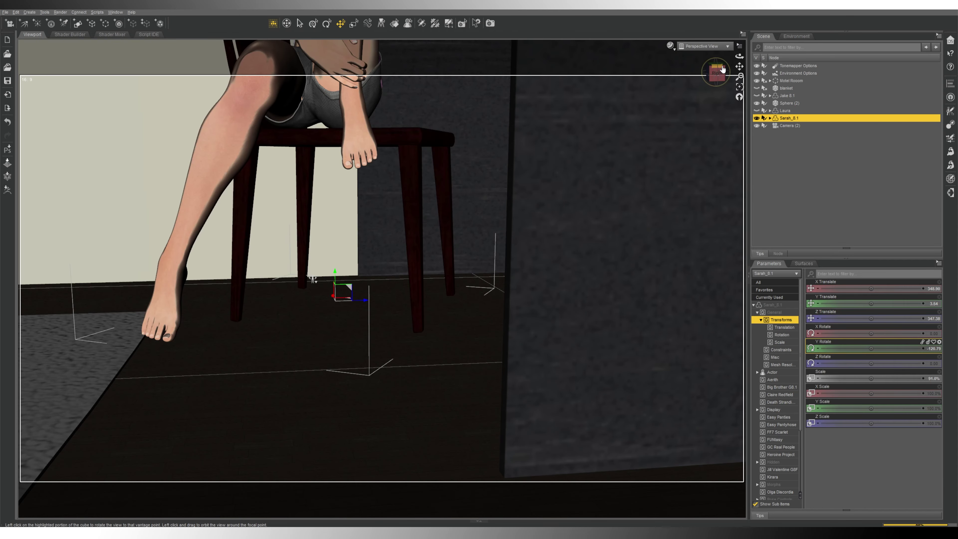
drag(739, 66, 885, 185)
click(716, 72)
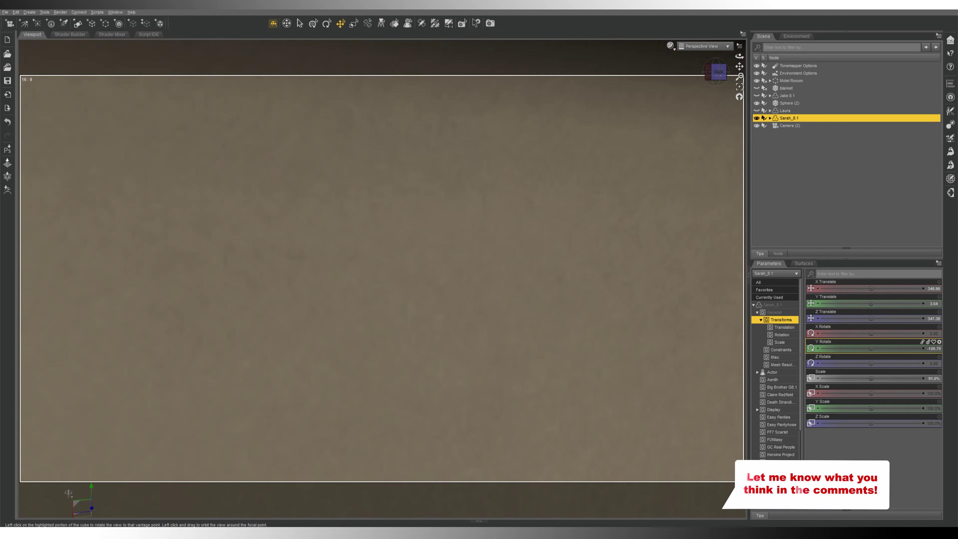
scroll(711, 74, down, 5)
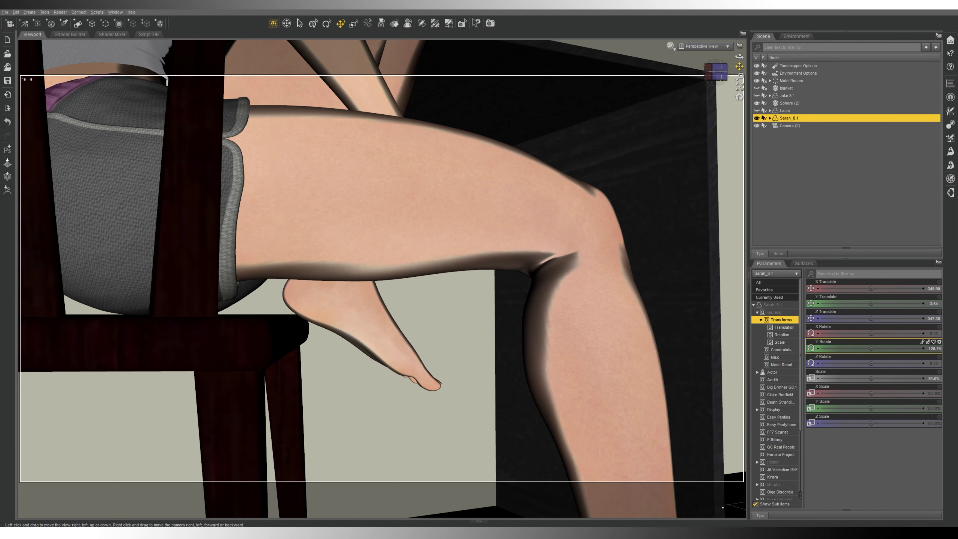
drag(740, 66, 768, 53)
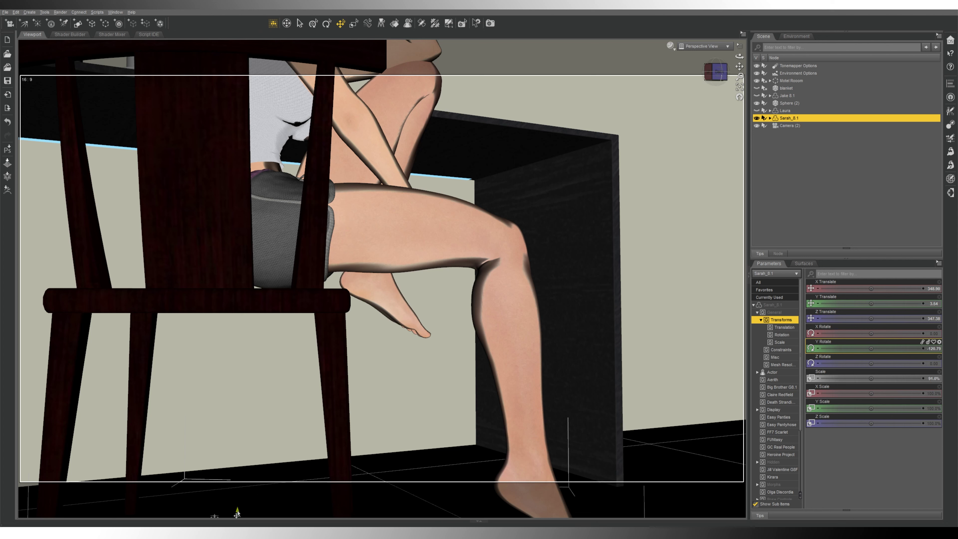
drag(237, 513, 237, 524)
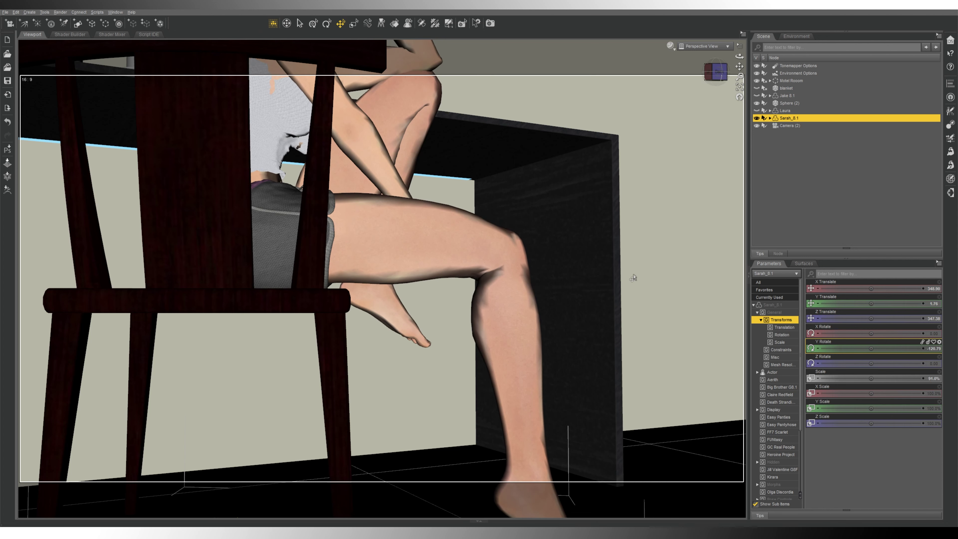
drag(715, 72, 703, 73)
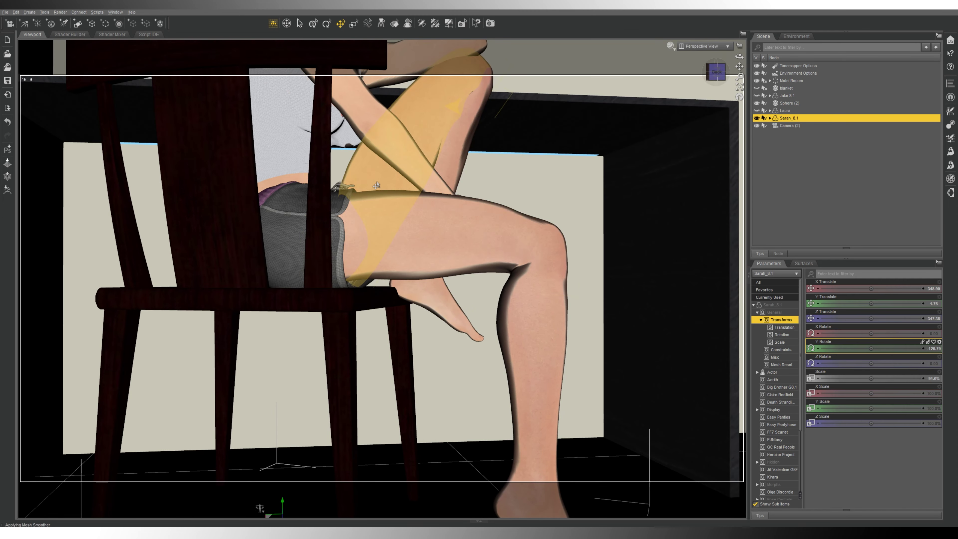
click(425, 264)
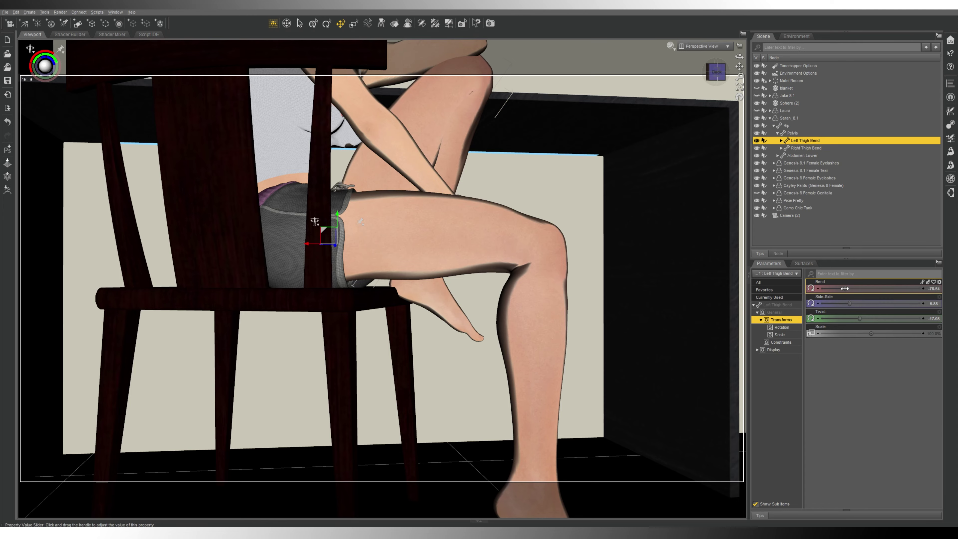
drag(845, 288, 842, 289)
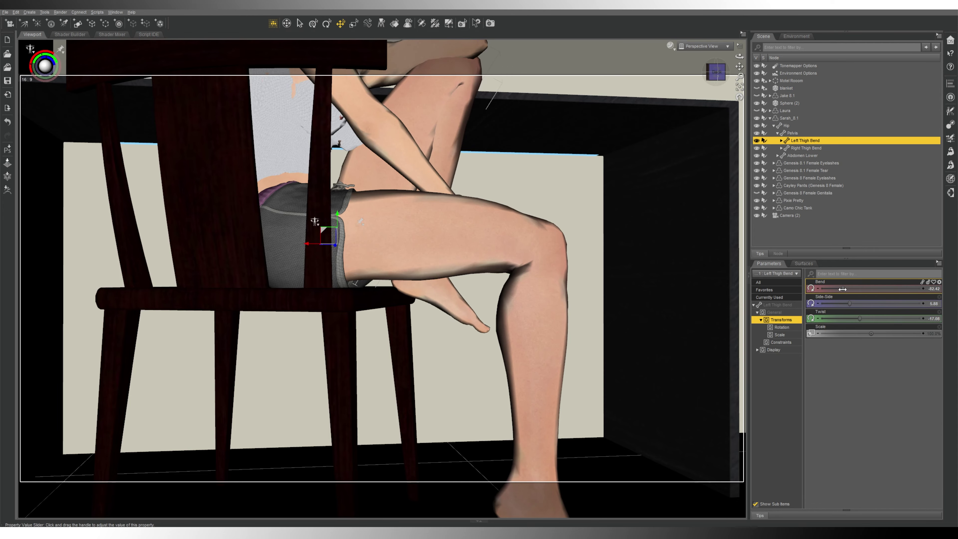
drag(717, 72, 583, 78)
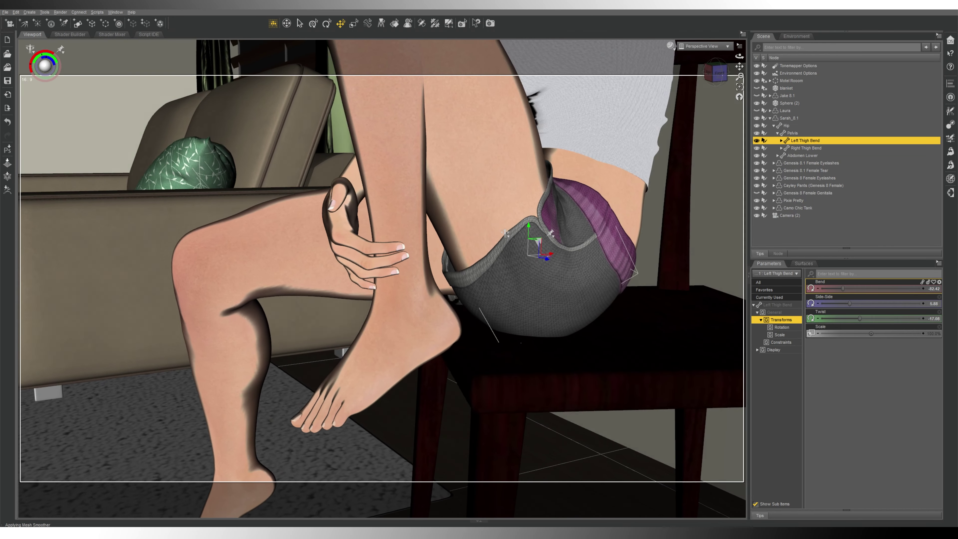
key(ctrl+z)
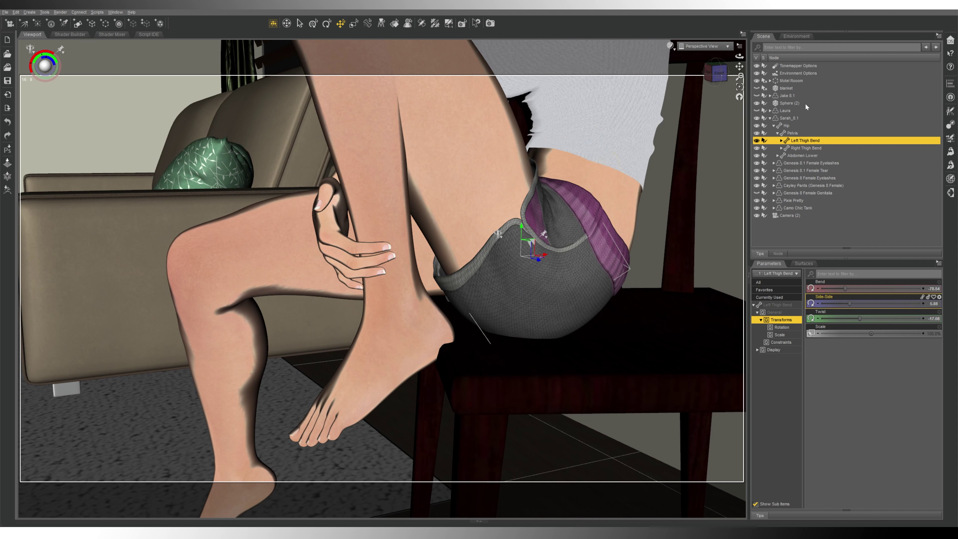
click(792, 118)
click(774, 126)
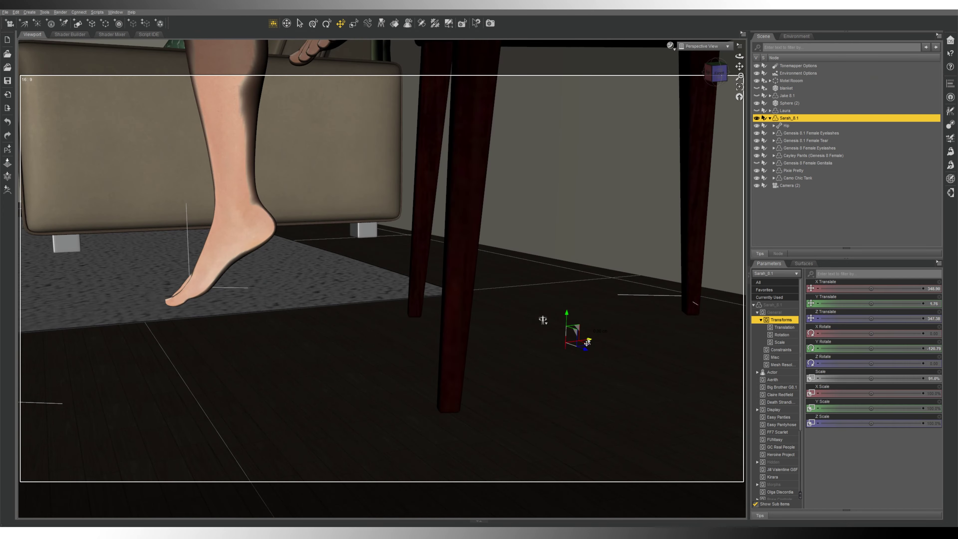
Step: Nudge Sarah left to X 347.80 and raise her to Y Translate 2.40 on the chair
drag(588, 343, 581, 341)
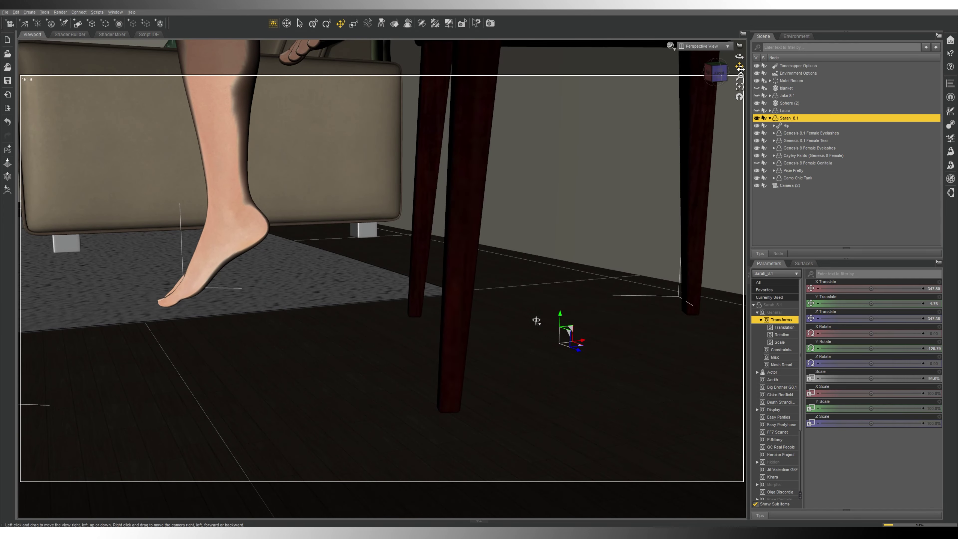
drag(740, 68, 741, 40)
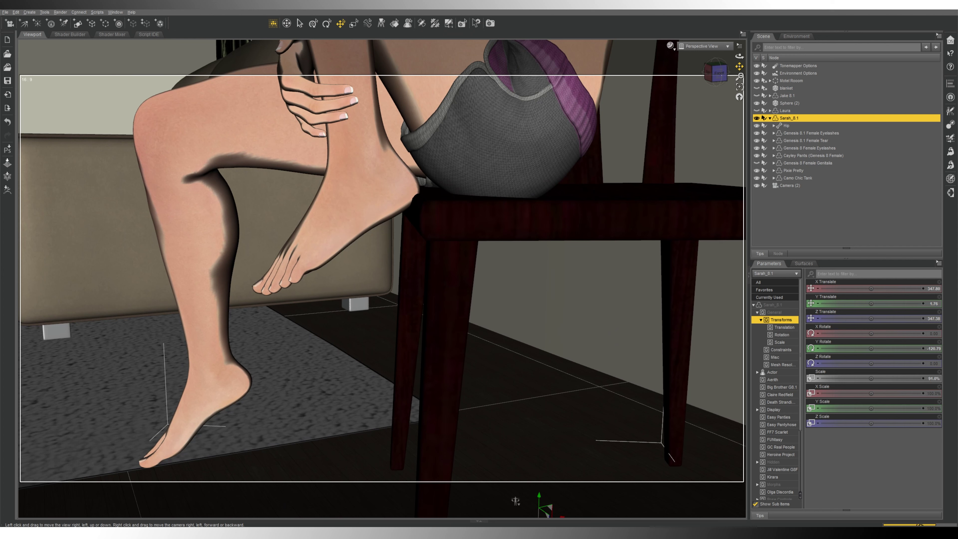
click(535, 490)
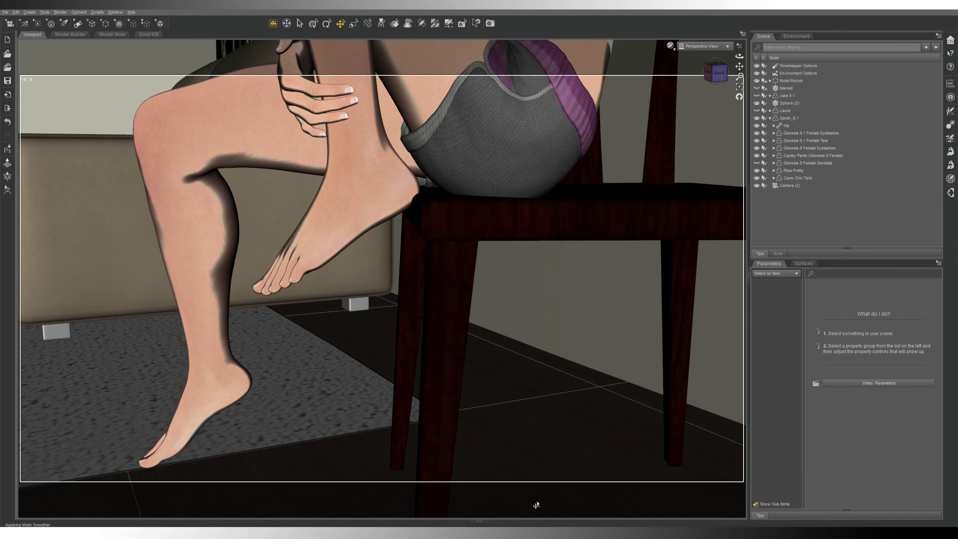
click(792, 120)
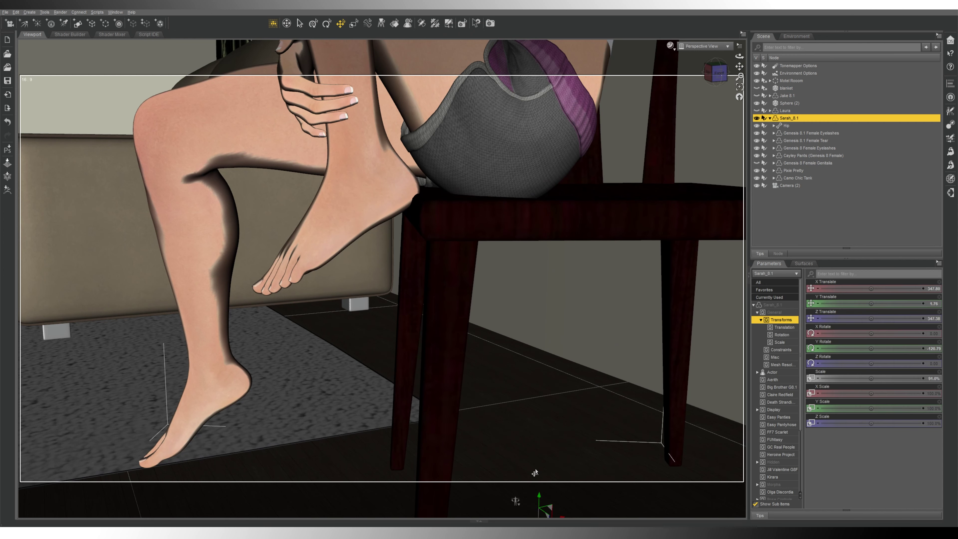
drag(540, 499, 540, 492)
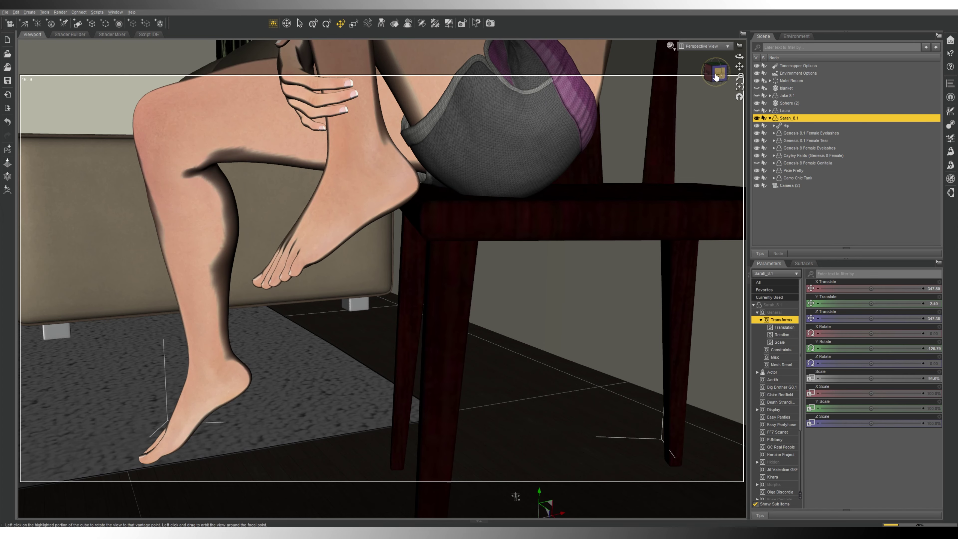
drag(717, 73, 738, 44)
Step: Bend Sarah's right thigh slightly to lift her foot
click(555, 143)
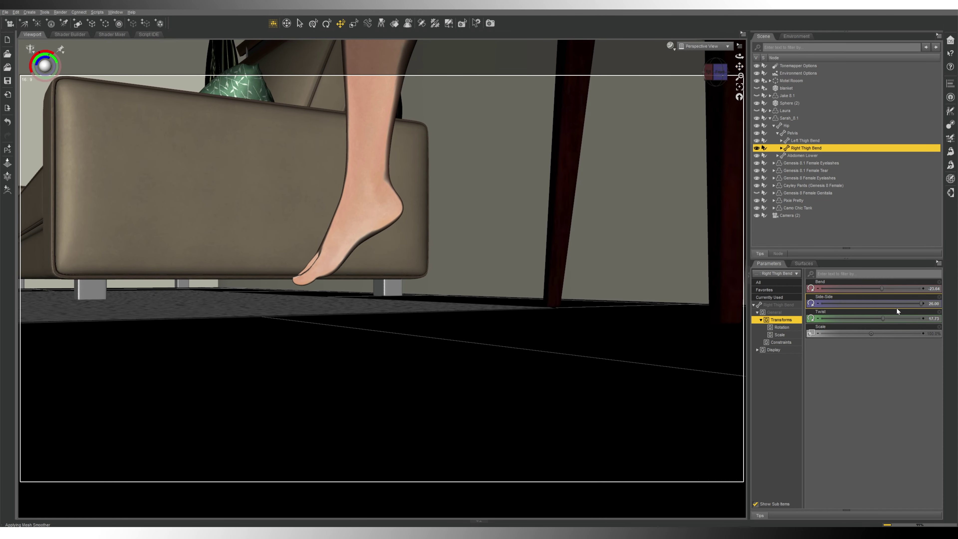
drag(883, 289, 886, 288)
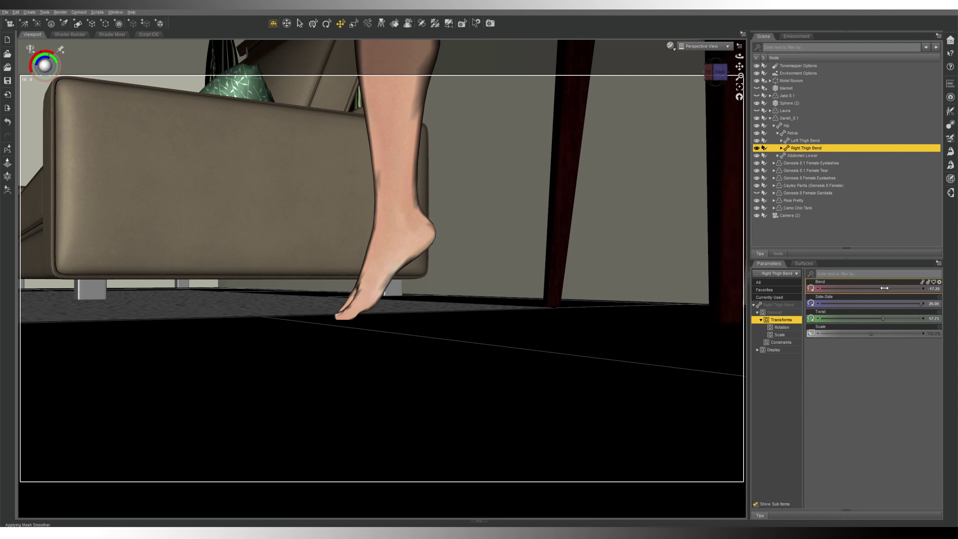
click(818, 290)
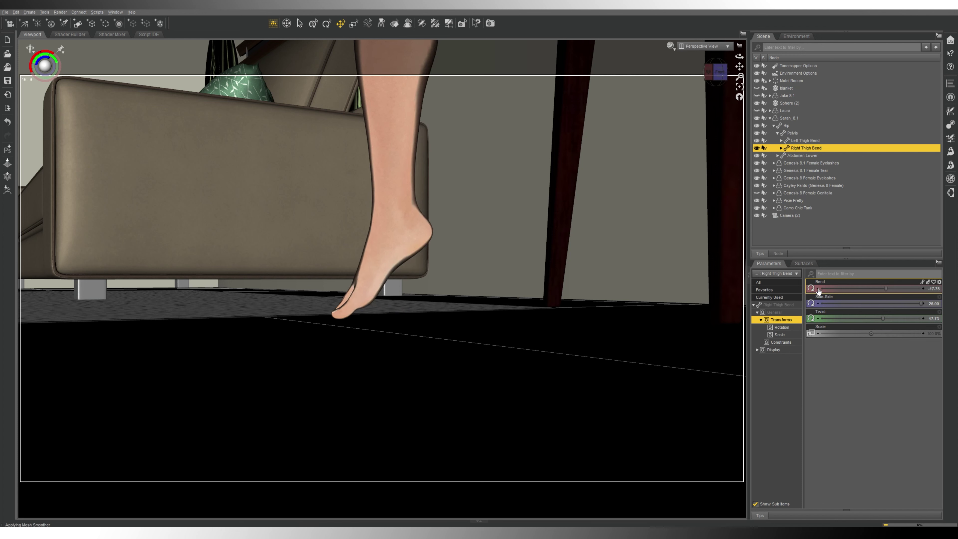
Step: Shift Sarah's left shin sideways so her bare foot moves across the chair seat
click(719, 79)
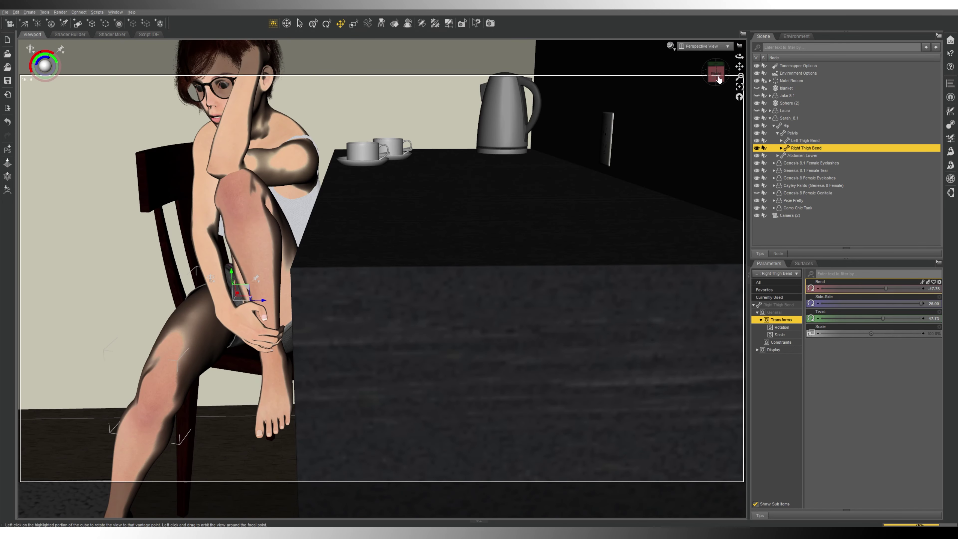
mouse_move(739, 66)
mouse_down()
mouse_move(773, 66)
mouse_move(722, 69)
mouse_up()
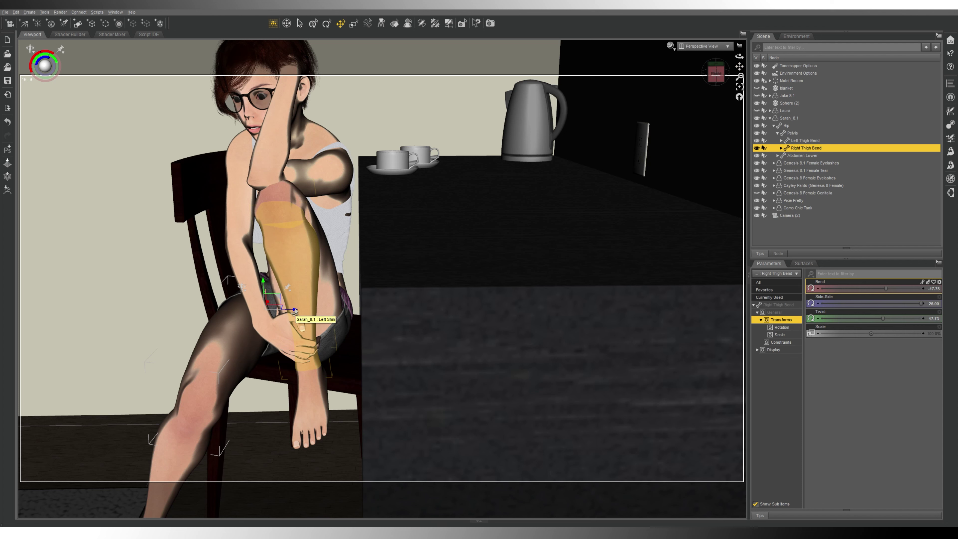
drag(295, 311, 307, 313)
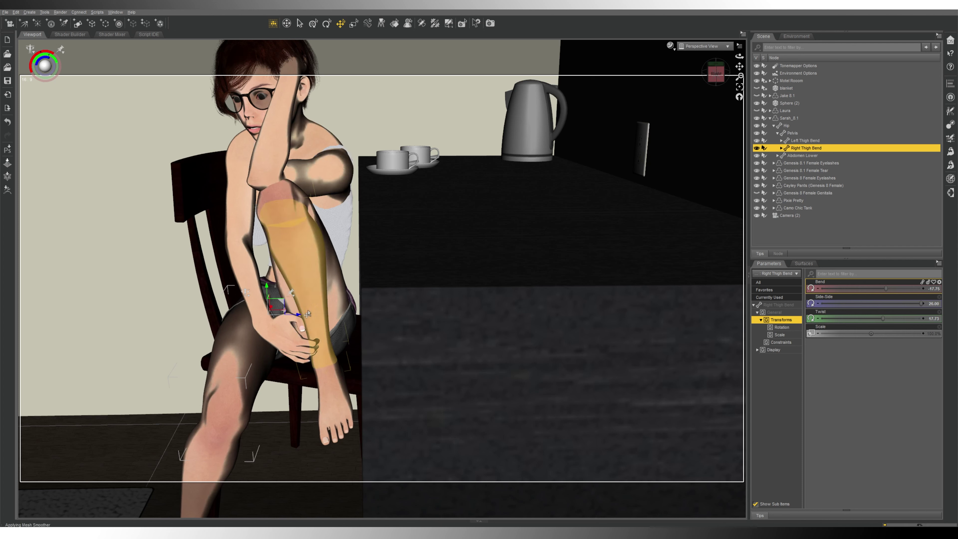
Step: Undo the shin change and slide Sarah_8.1 slightly along the chair
key(ctrl+z)
click(789, 118)
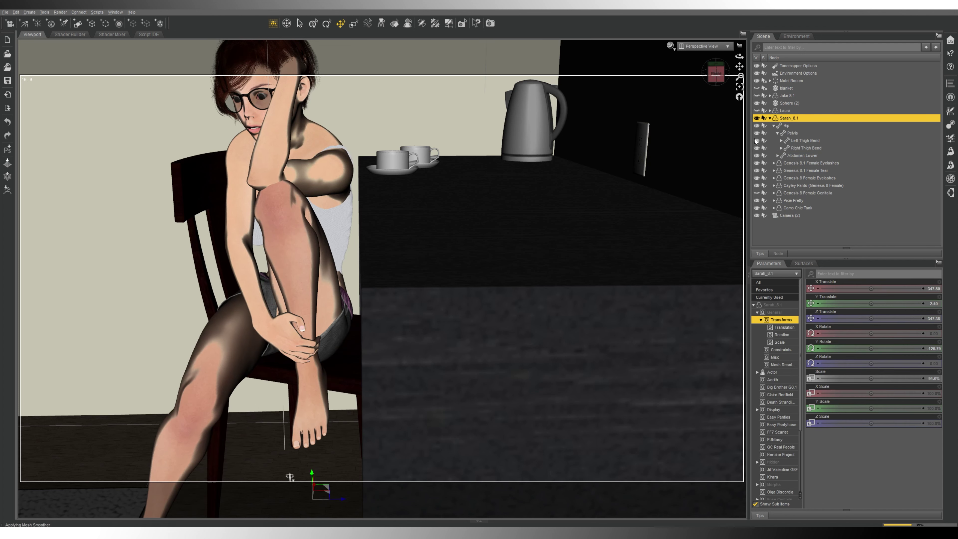
drag(341, 503, 347, 503)
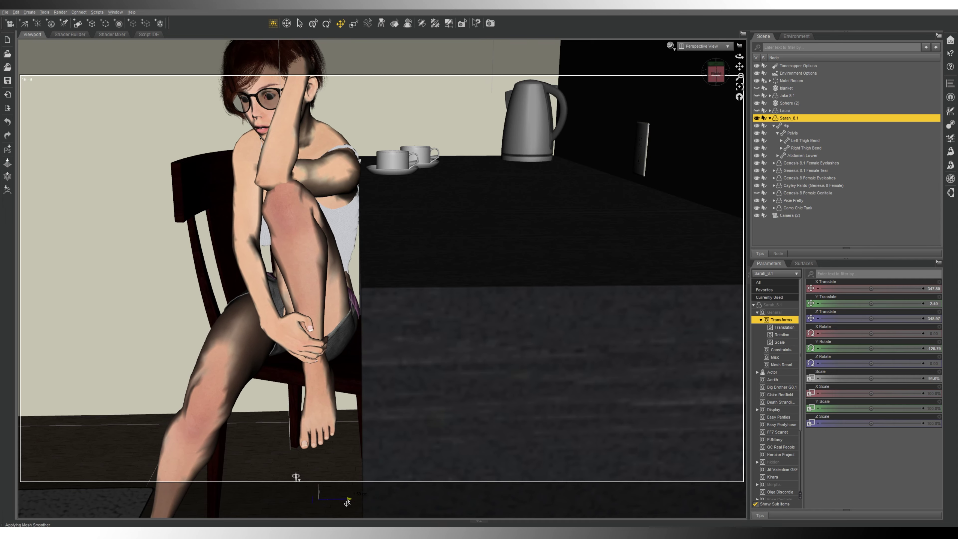
mouse_move(717, 70)
mouse_down()
mouse_move(751, 70)
mouse_move(715, 67)
mouse_move(714, 77)
mouse_up()
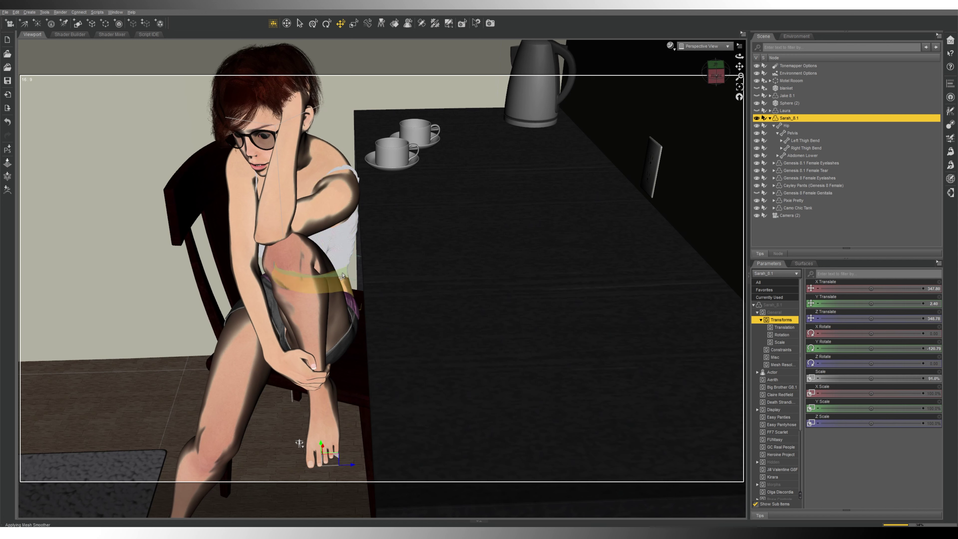
Step: Reduce Sarah's Abdomen Lower Bend from 20.00 to about 16.5
click(345, 286)
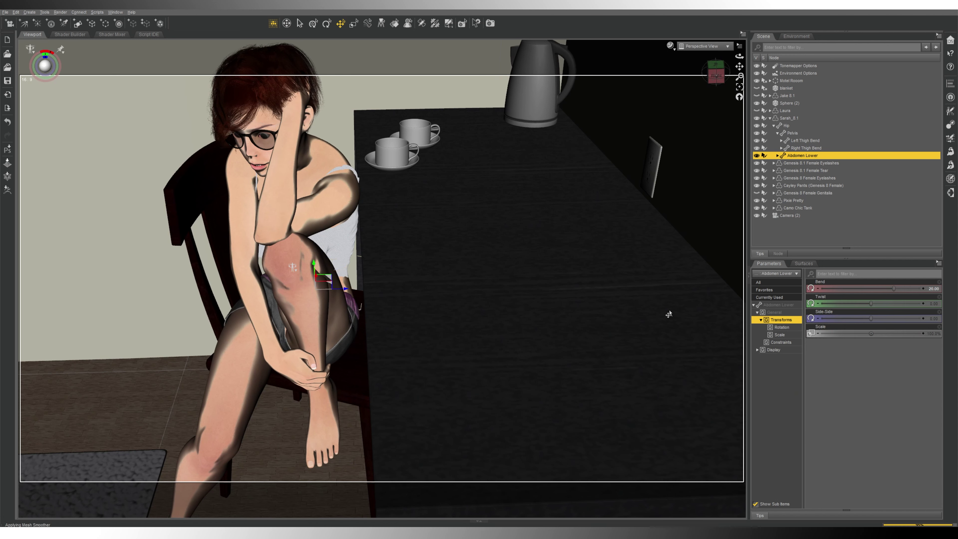
click(818, 289)
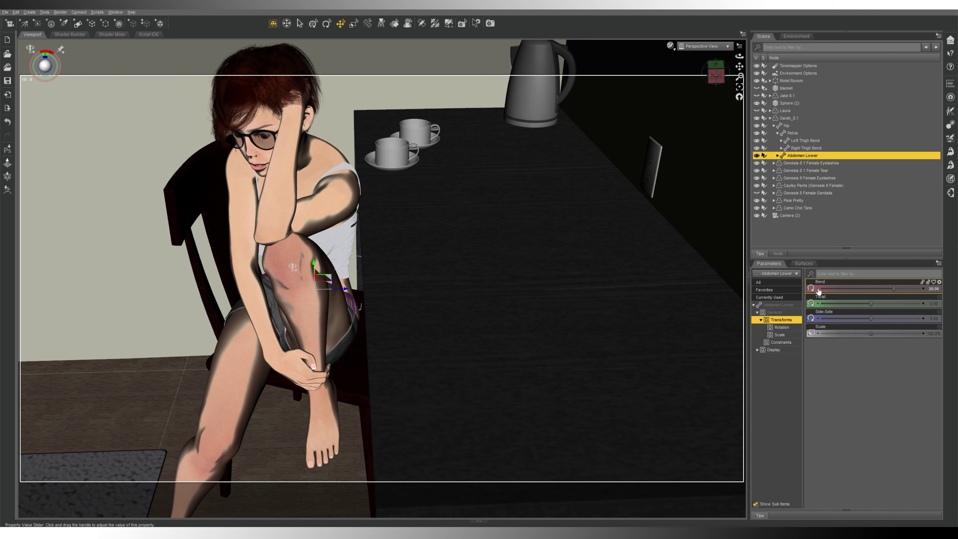
click(818, 289)
click(818, 289)
click(818, 290)
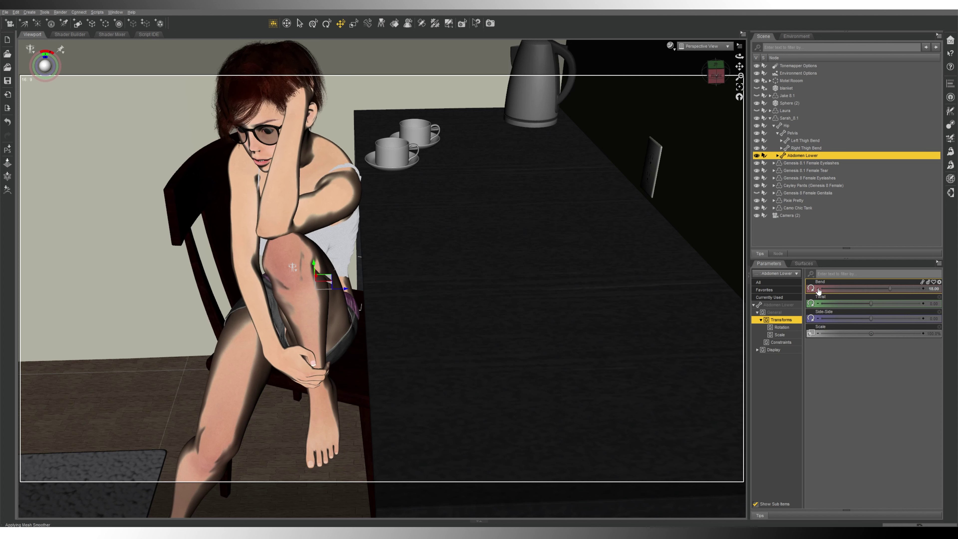
click(818, 289)
click(818, 289)
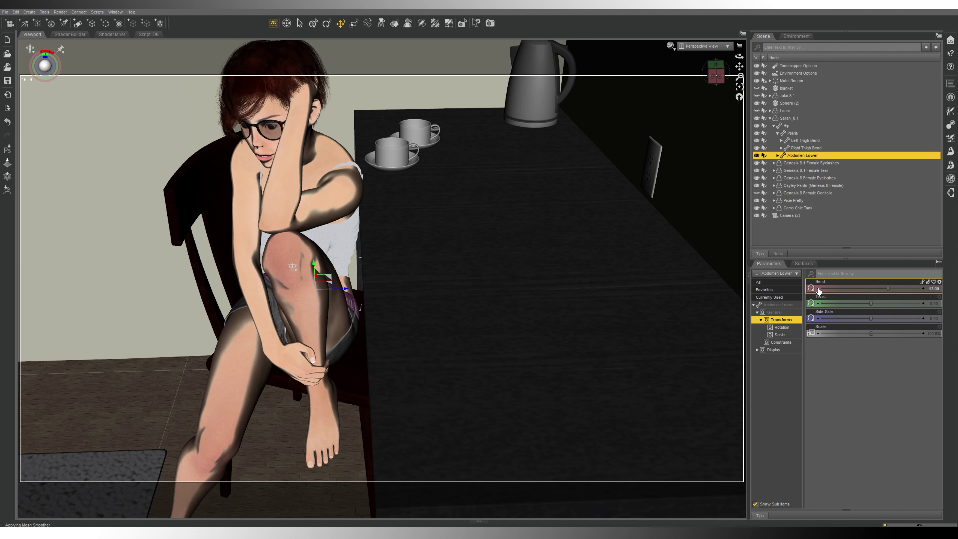
click(818, 289)
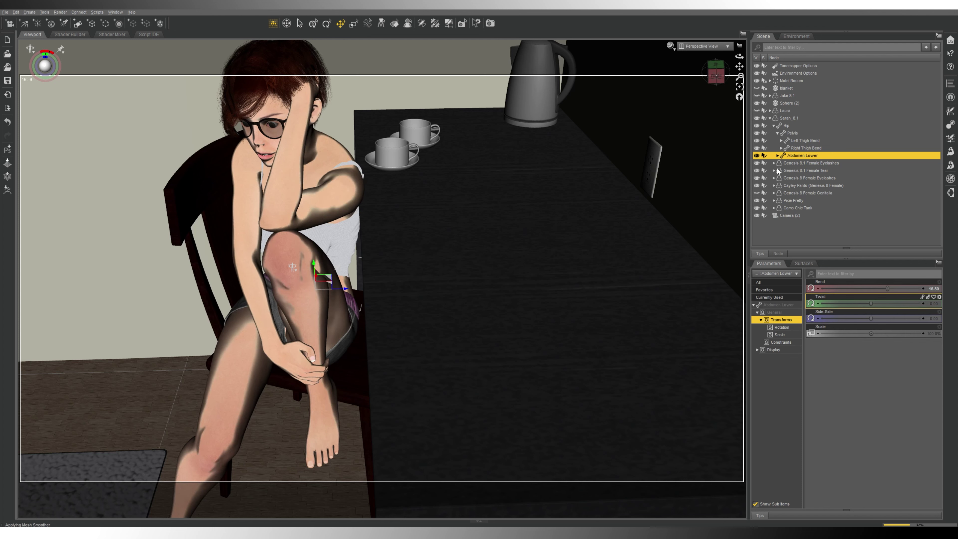
click(789, 119)
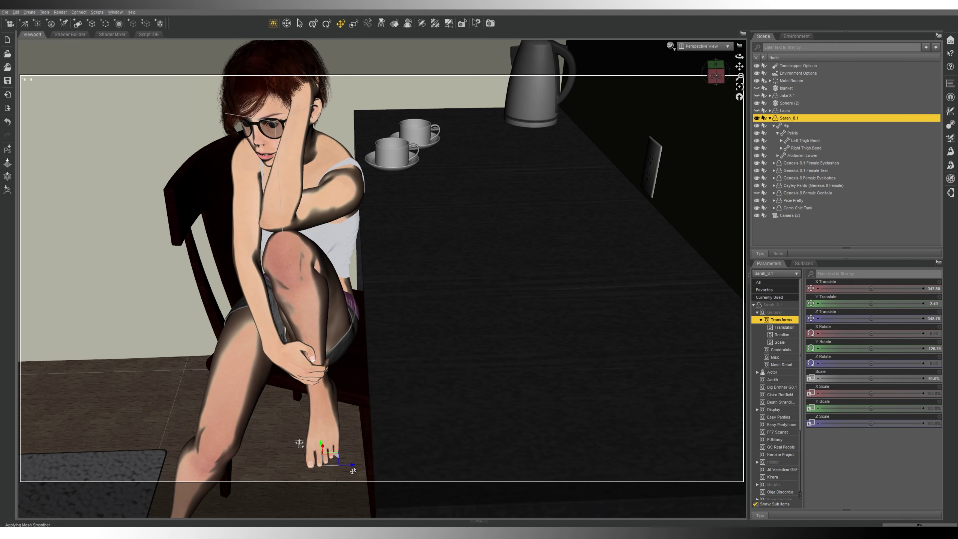
Step: Slide Sarah back about 1.5 cm to Z Translate 347.28 and orbit to a wider view
drag(351, 468, 346, 469)
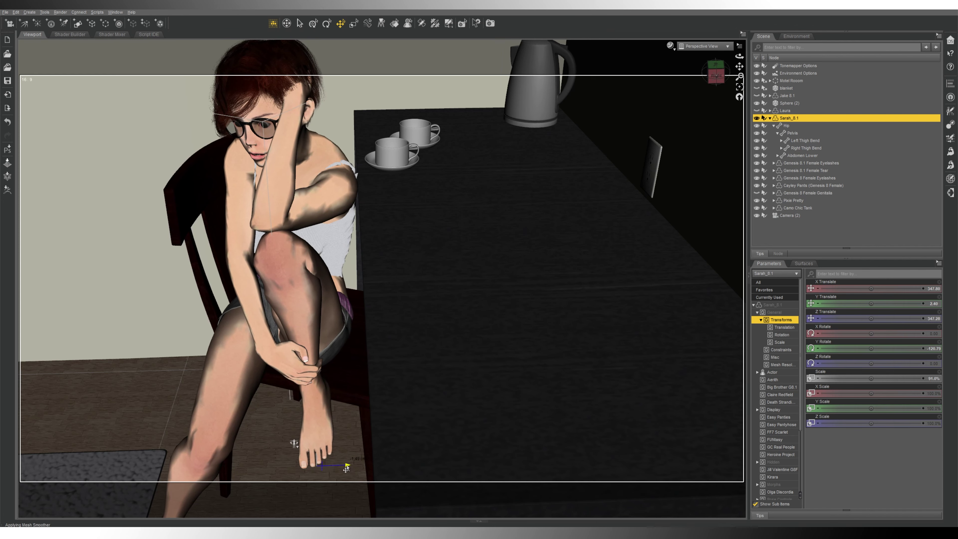
click(716, 70)
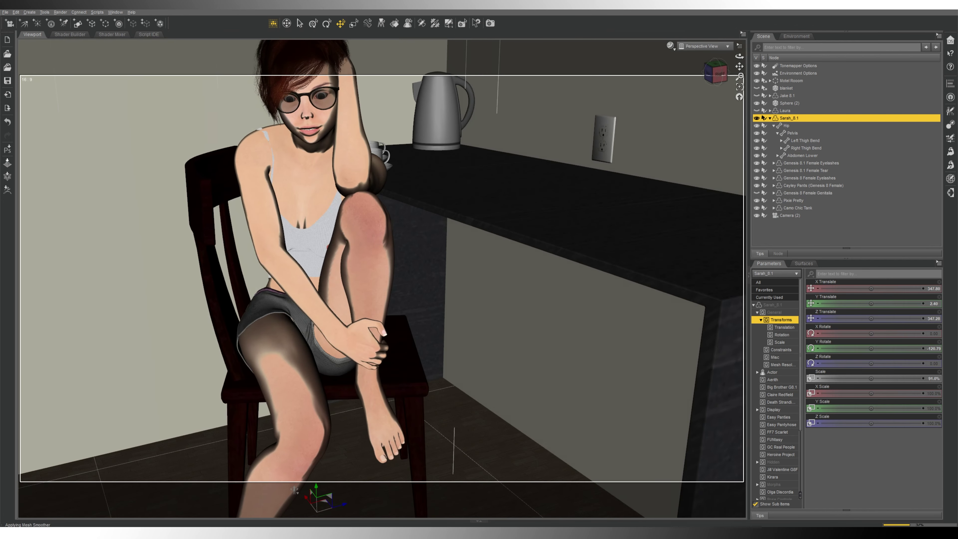
mouse_move(716, 72)
mouse_down()
mouse_move(705, 60)
mouse_move(721, 72)
mouse_move(712, 72)
mouse_up()
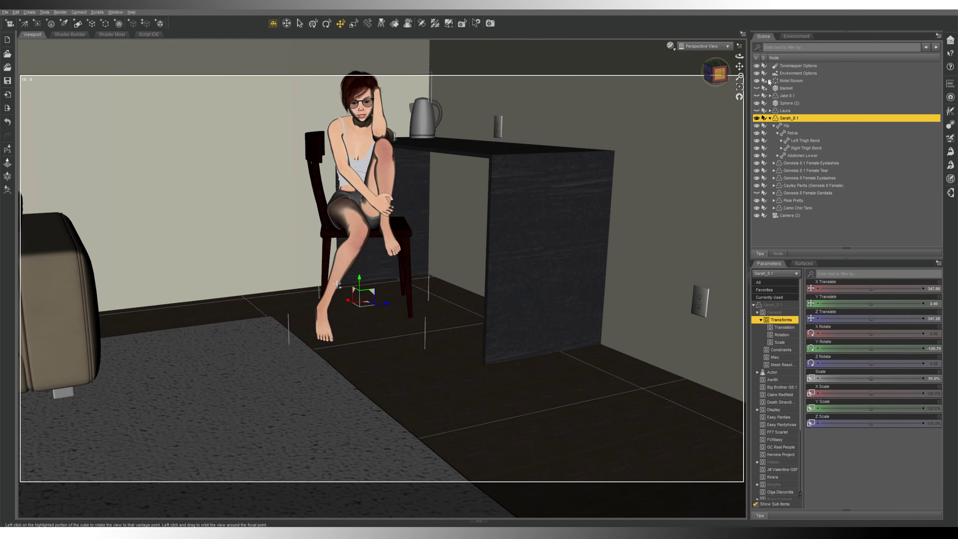
Step: Collapse Sarah_8.1's node tree in the Scene pane and undo the smile to a neutral face
click(771, 118)
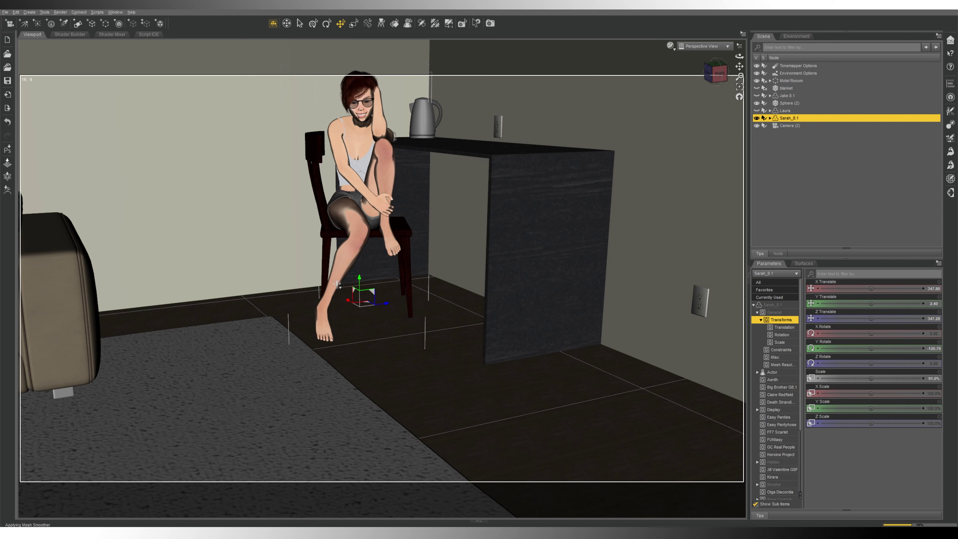
key(ctrl+z)
Step: Orbit and zoom to a close front view of Sarah beside the desk and kettle
click(708, 83)
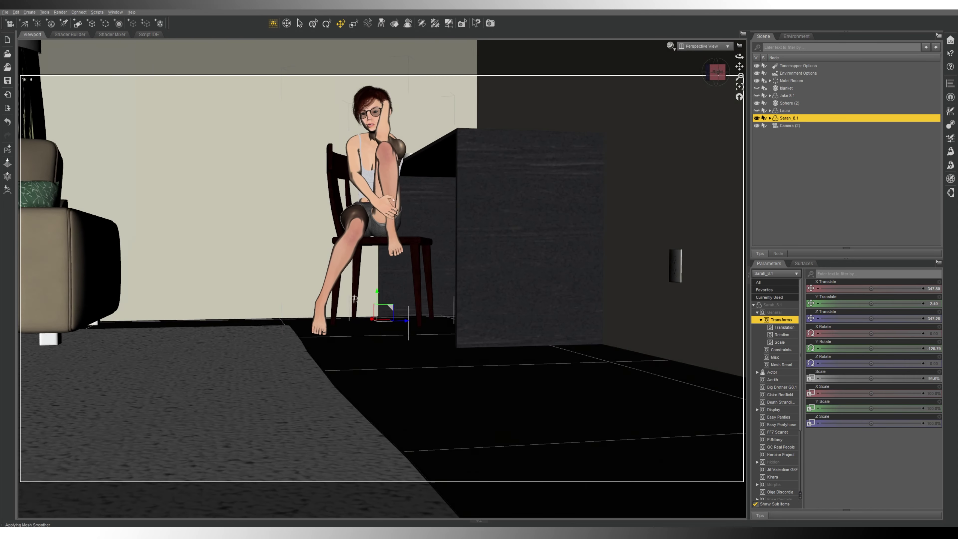
mouse_move(708, 83)
mouse_down()
mouse_move(695, 96)
mouse_move(720, 71)
mouse_up()
scroll(717, 80, up, 3)
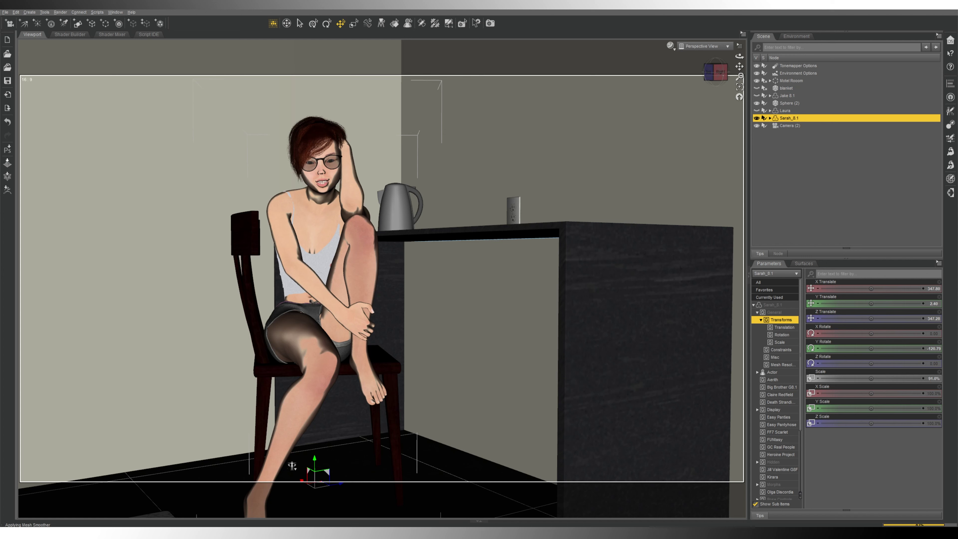
Step: Undo Sarah's smile, redo it to compare, then undo again to keep the neutral expression
key(ctrl+z)
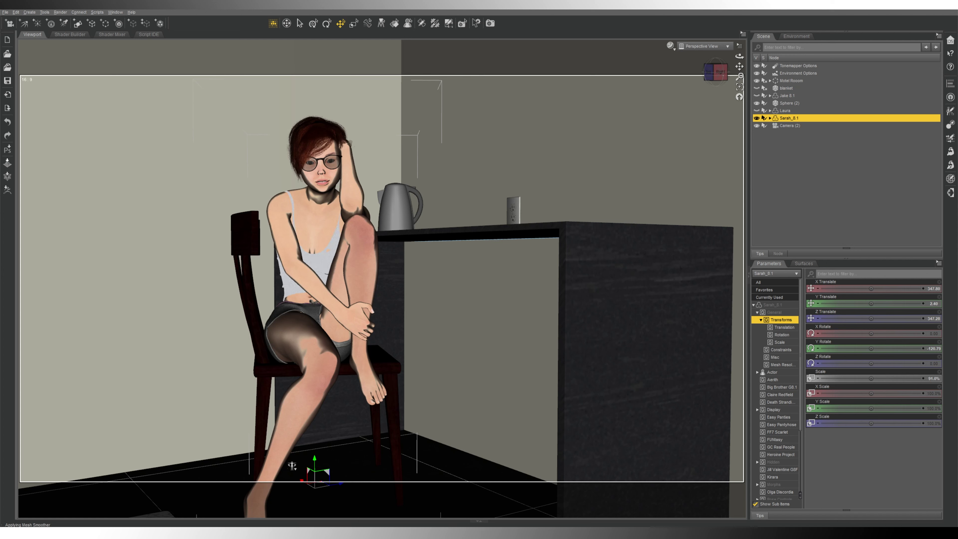
key(ctrl+y)
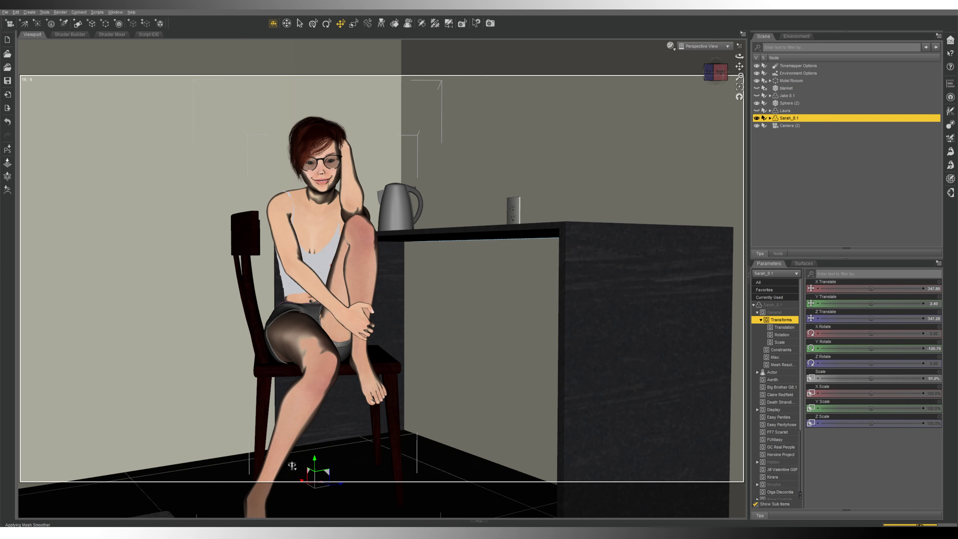
key(ctrl+z)
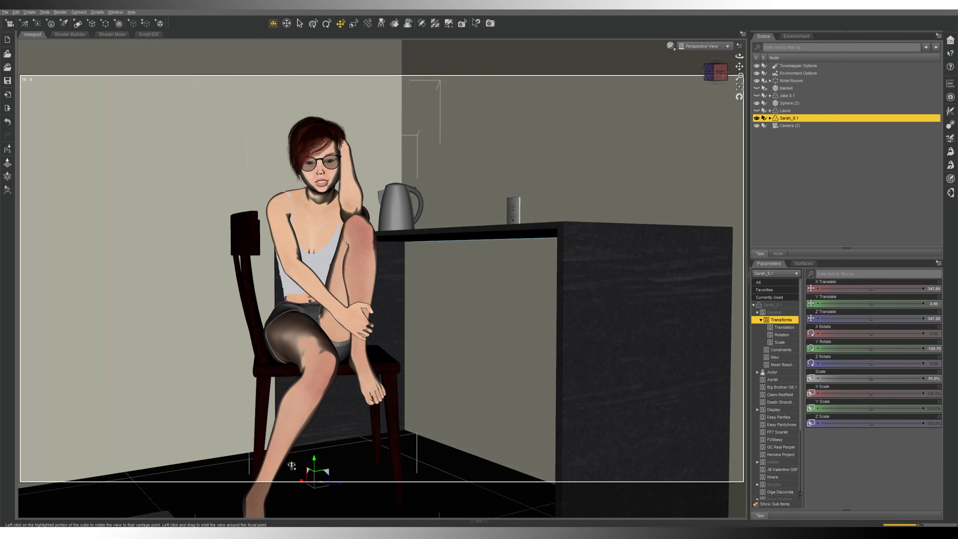
Step: Orbit, pan and tilt the viewport to a wide view of the room from behind the bed
drag(716, 72, 733, 61)
scroll(719, 76, down, 5)
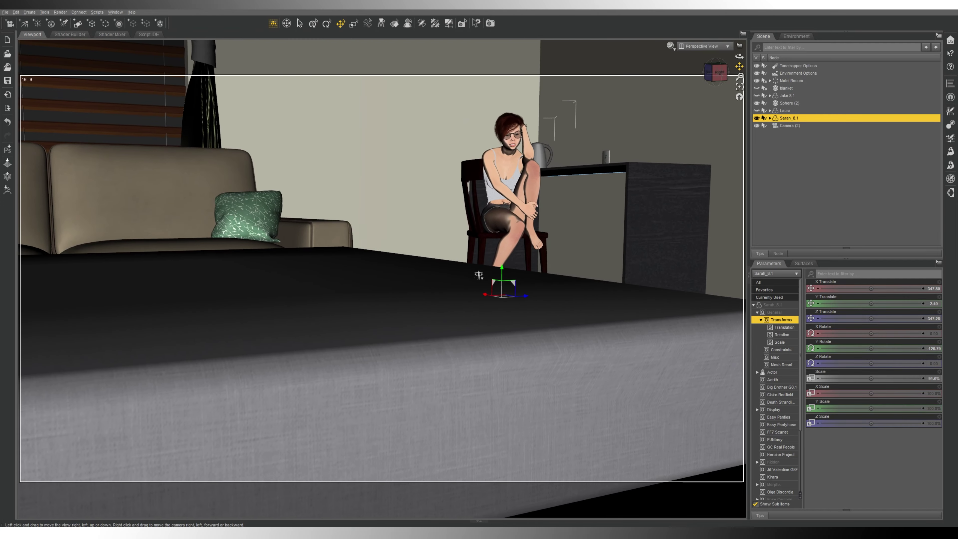
drag(478, 275, 553, 356)
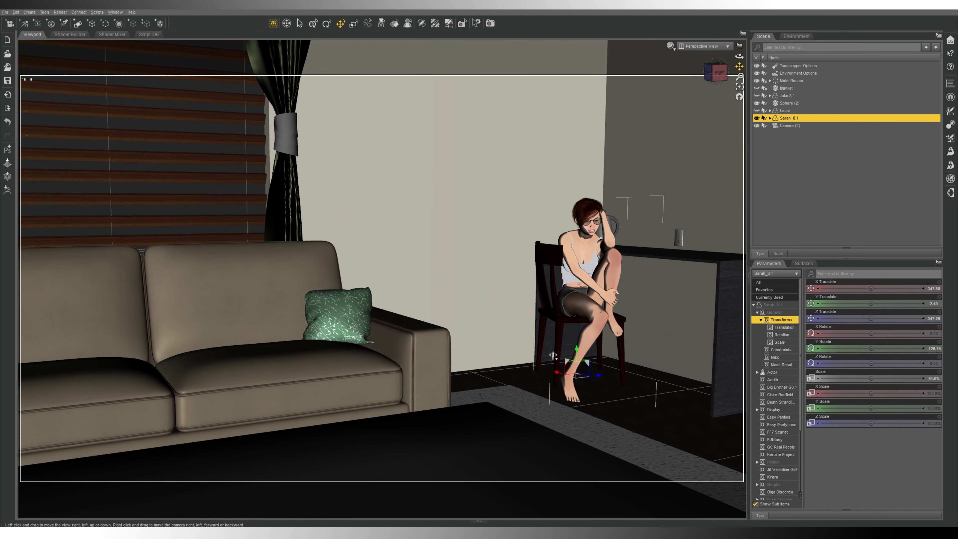
drag(740, 66, 752, 50)
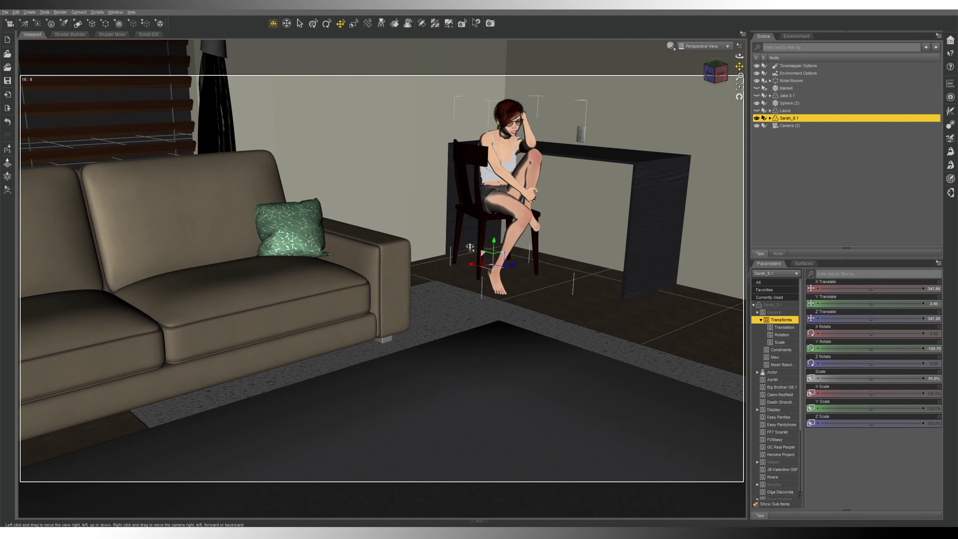
mouse_move(722, 78)
mouse_down()
mouse_move(723, 67)
mouse_move(723, 79)
mouse_up()
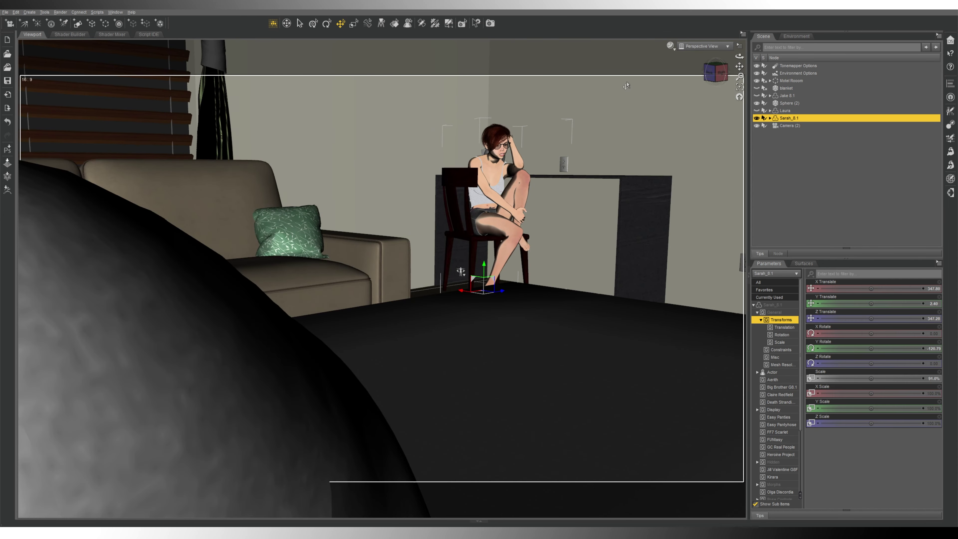
click(288, 25)
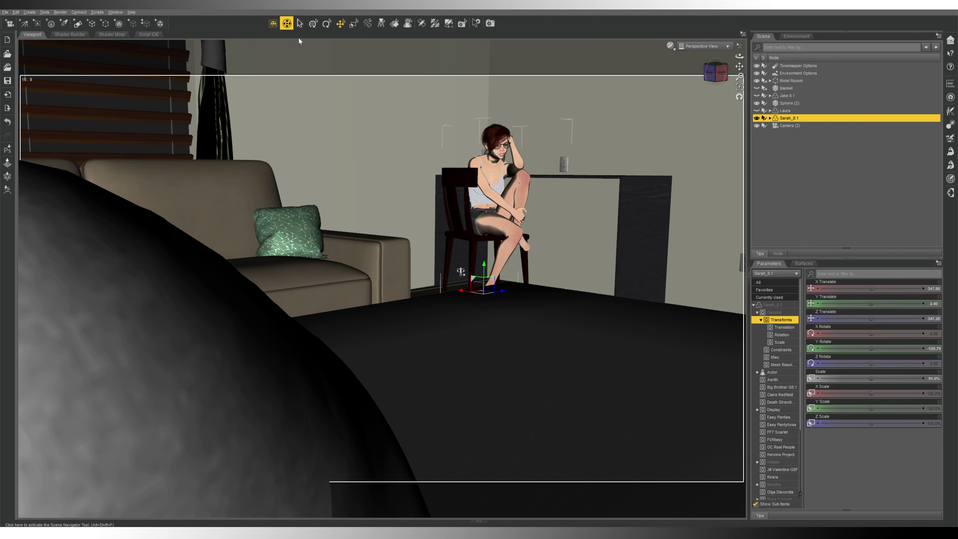
drag(321, 113, 381, 77)
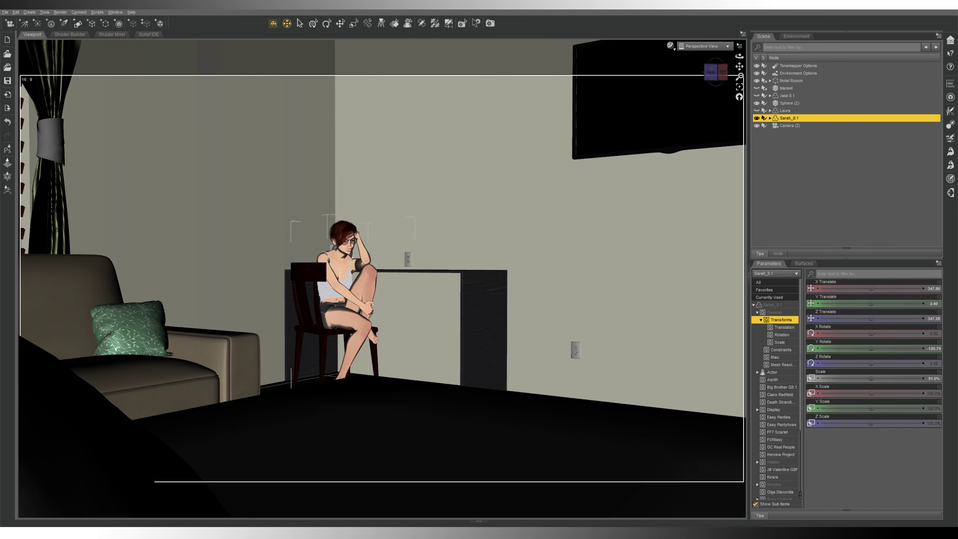
drag(381, 151, 383, 122)
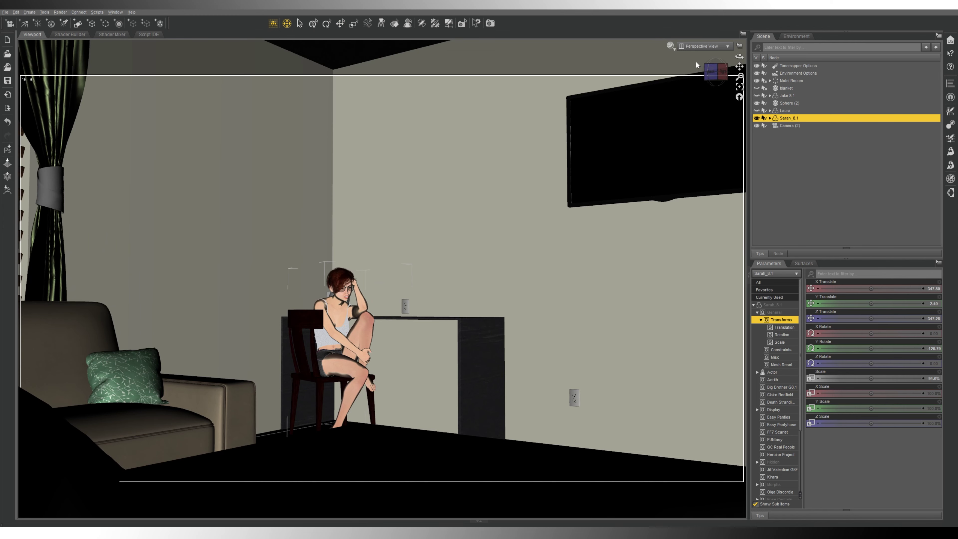
drag(740, 65, 715, 73)
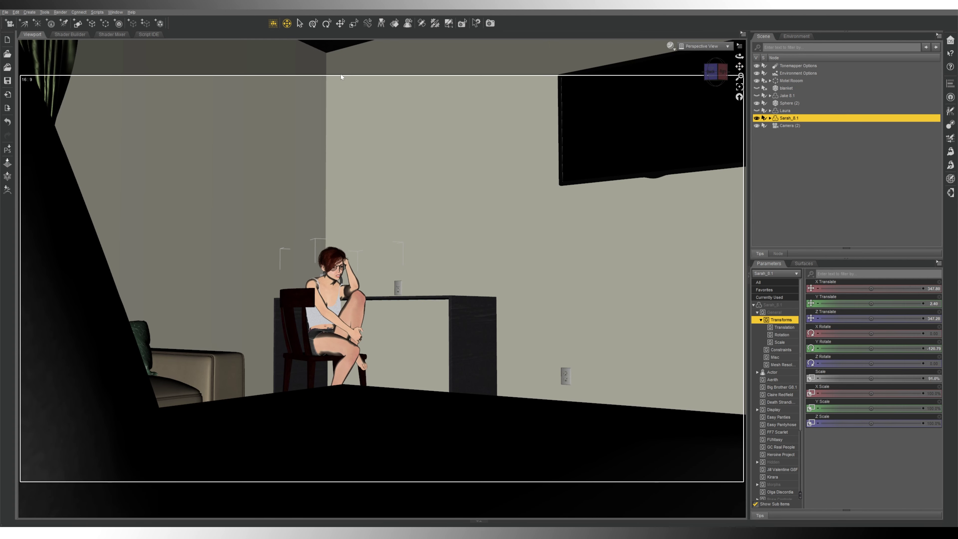
Step: Drop the distant light and create Camera (3) from the current viewport transforms
click(23, 24)
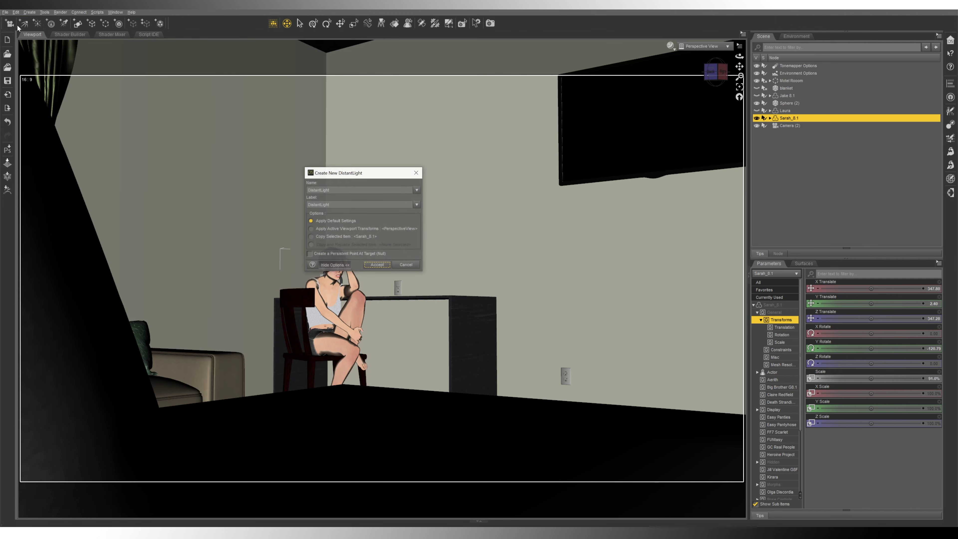
click(400, 267)
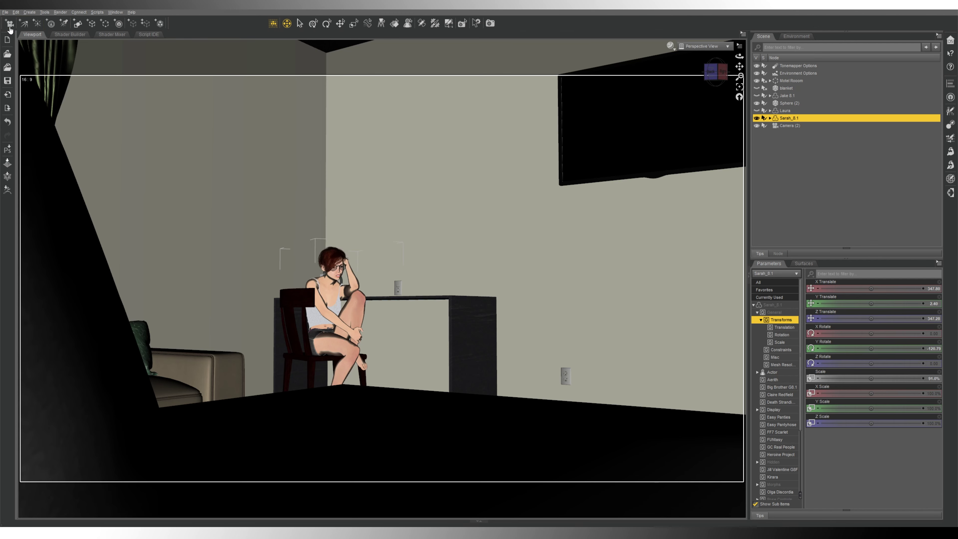
click(9, 23)
click(347, 238)
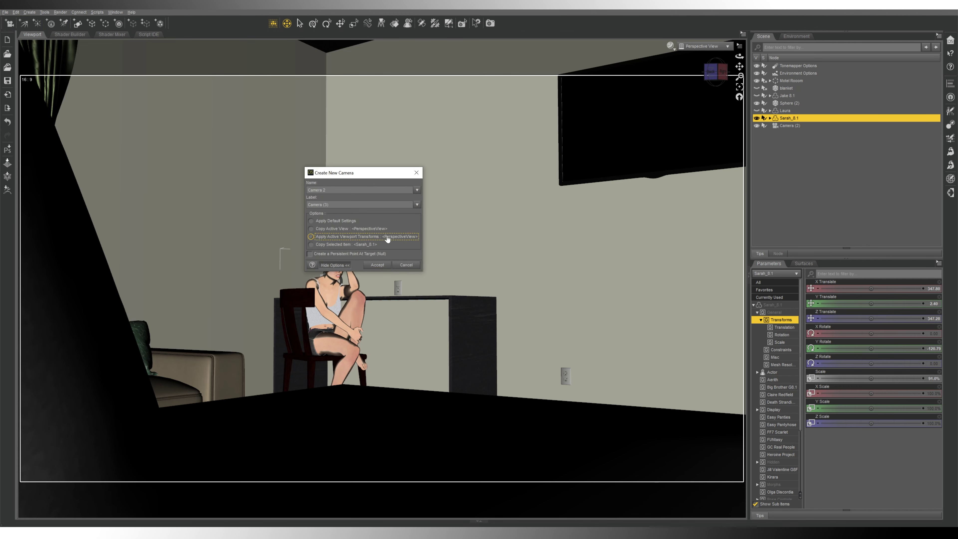
click(377, 265)
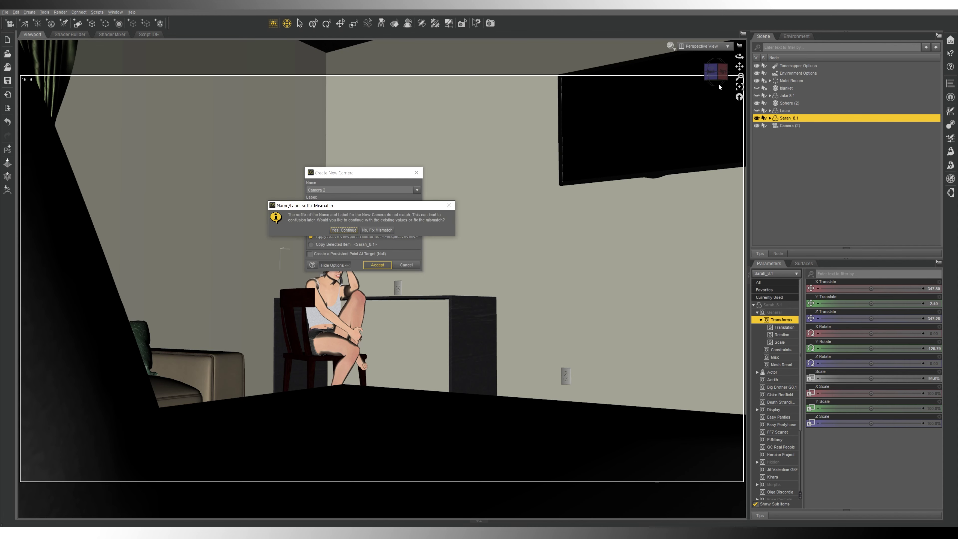
click(349, 229)
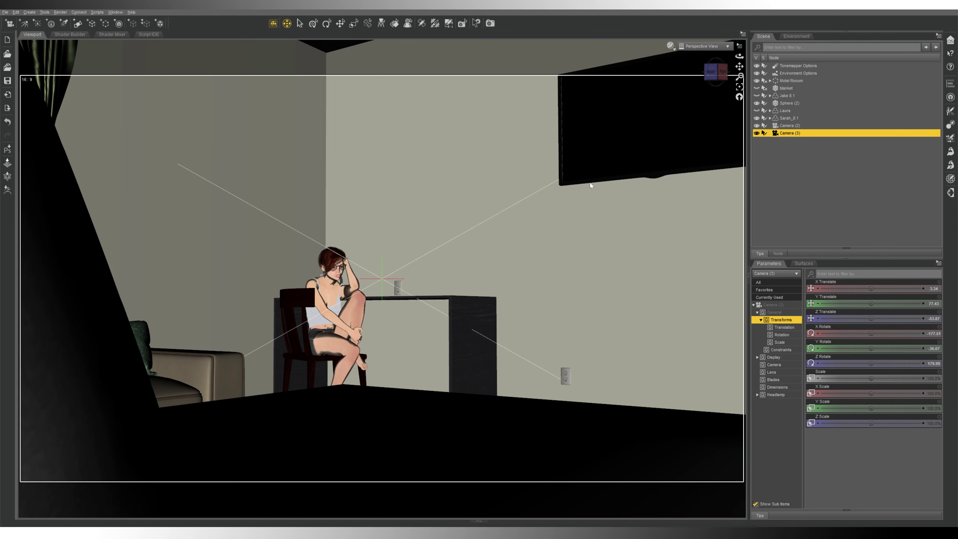
drag(716, 72, 772, 87)
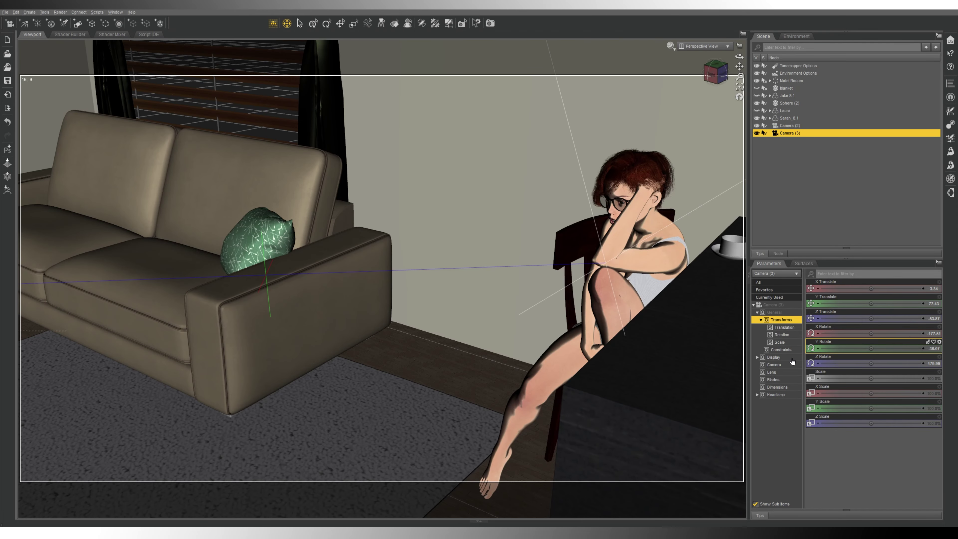
Step: Enable Camera (3)'s depth of field with focal distance 472.77, then view through Camera (3)
click(792, 365)
click(878, 335)
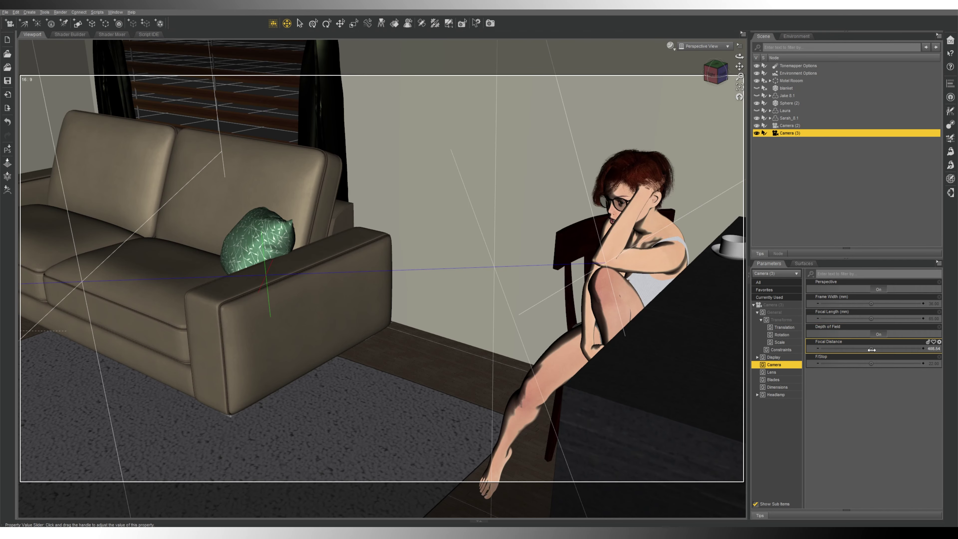
drag(871, 349, 893, 347)
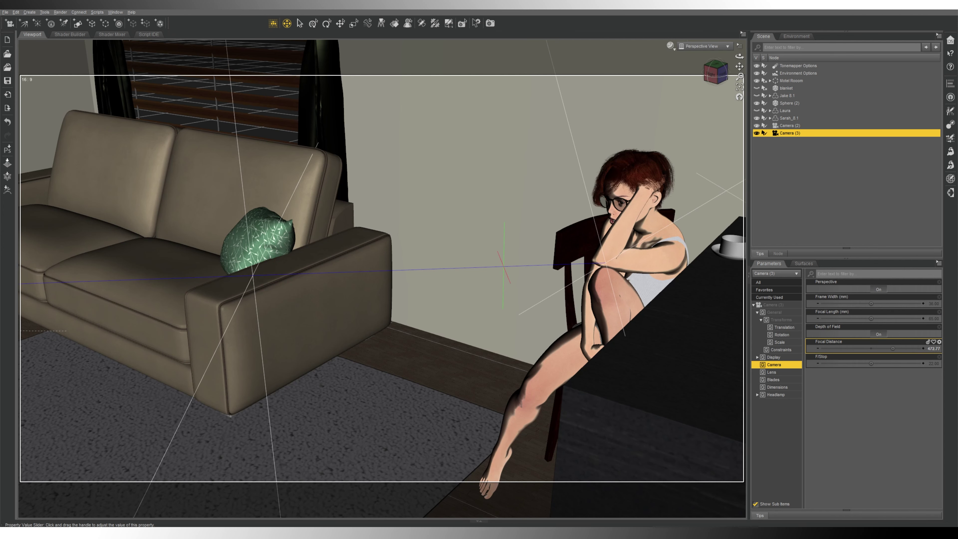
click(704, 46)
click(704, 129)
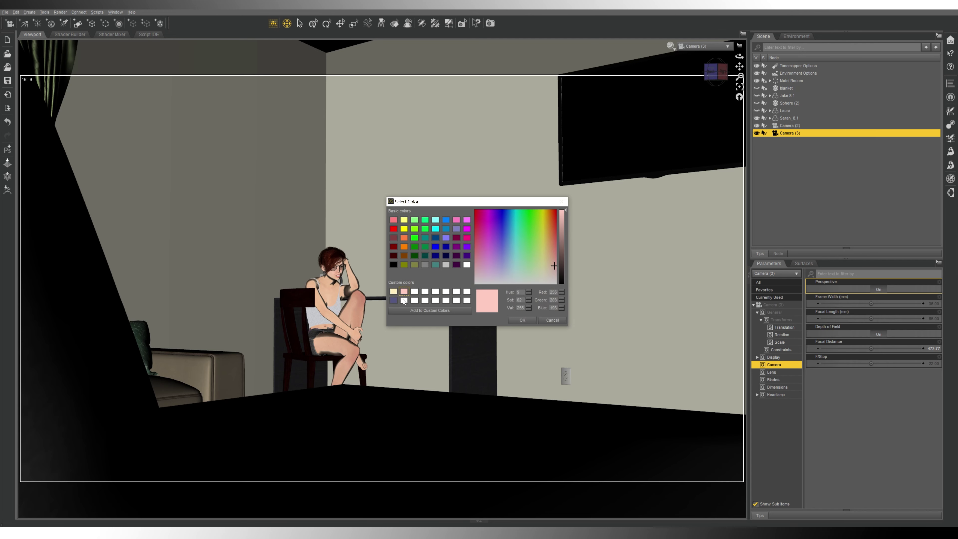
Step: Confirm white in the Select Color dialog and set the viewport DrawStyle to NVIDIA Iray
click(404, 301)
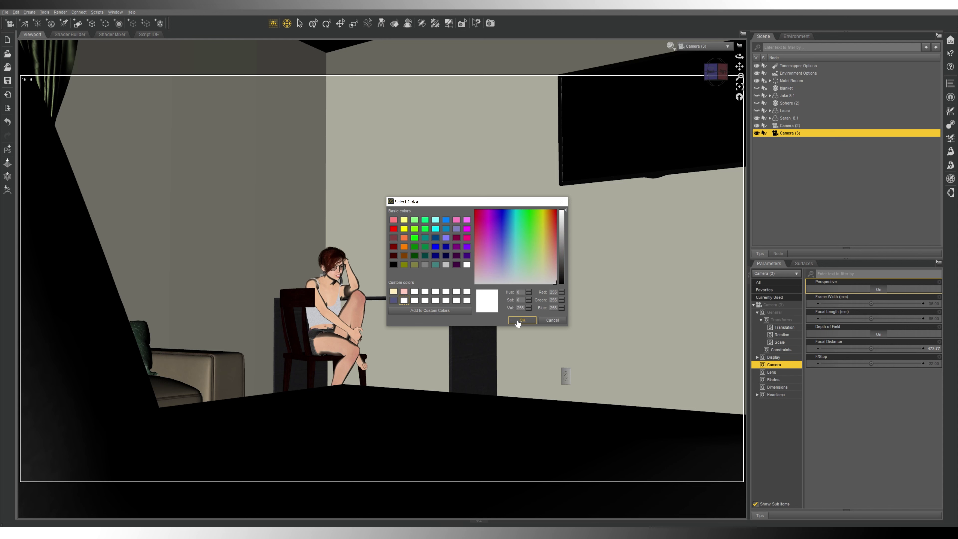
click(516, 322)
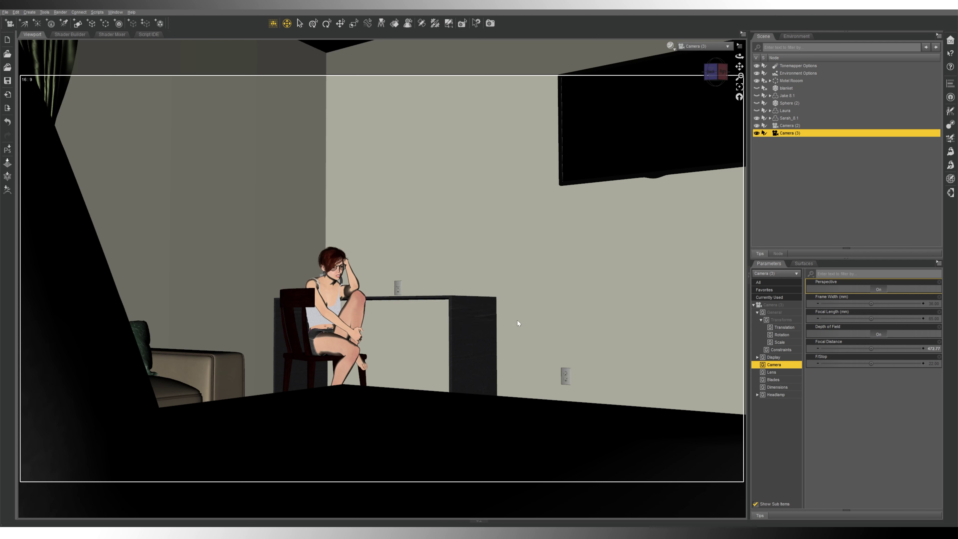
click(671, 45)
click(671, 137)
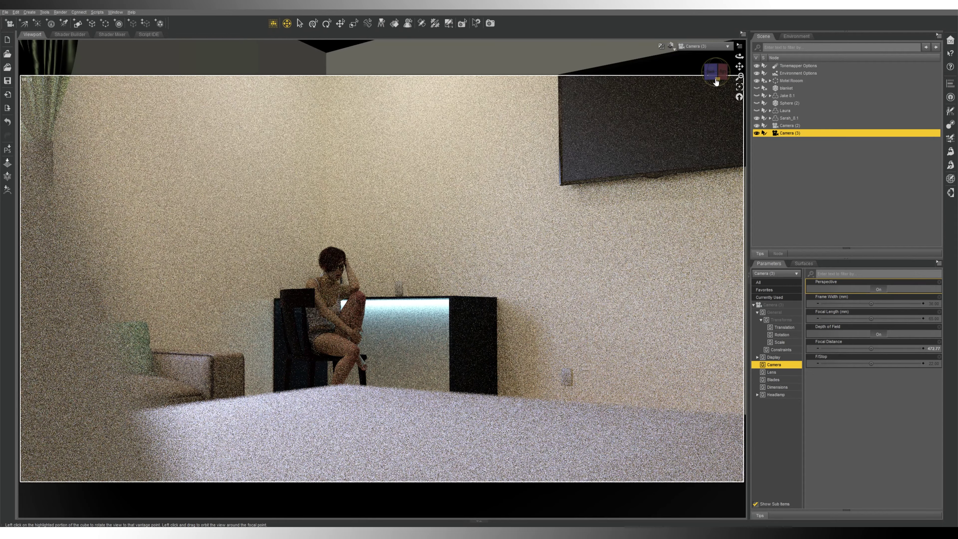
Step: Orbit and pan Camera (3) so the window, sofa and seated woman fit in the shot
drag(717, 81, 713, 79)
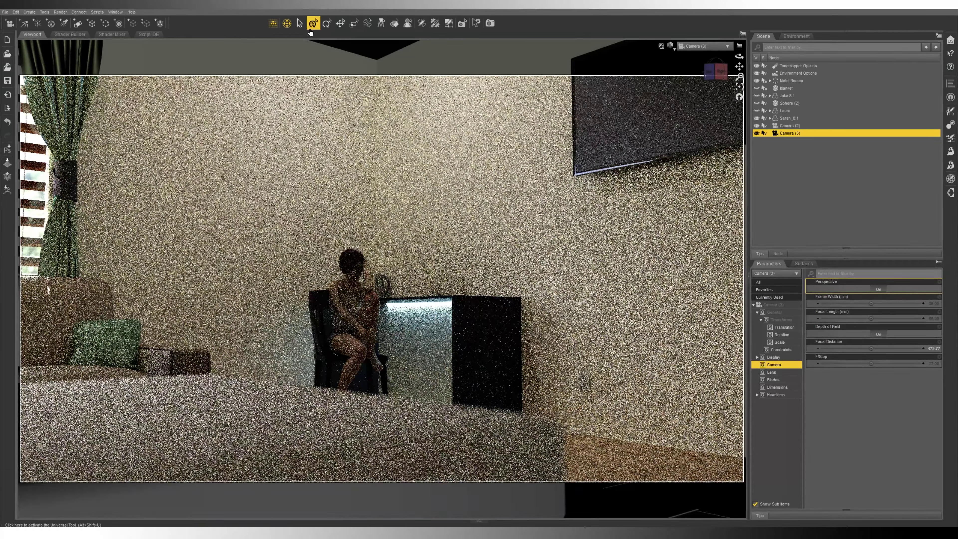
click(355, 132)
middle_drag(191, 346, 279, 319)
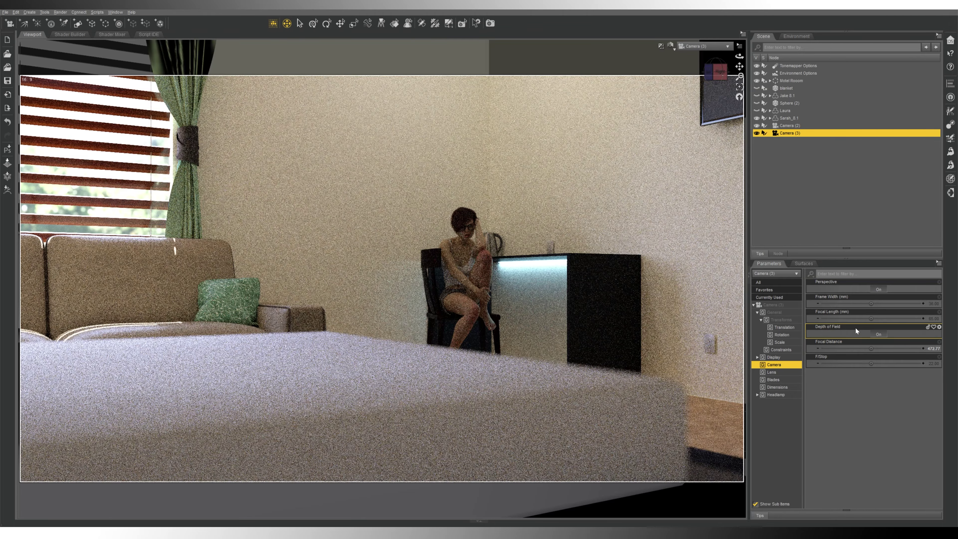
Step: Set Camera (3) to 172.51 mm focal length and f-stop 44.65, then unhide Sphere (2)
drag(871, 318, 896, 318)
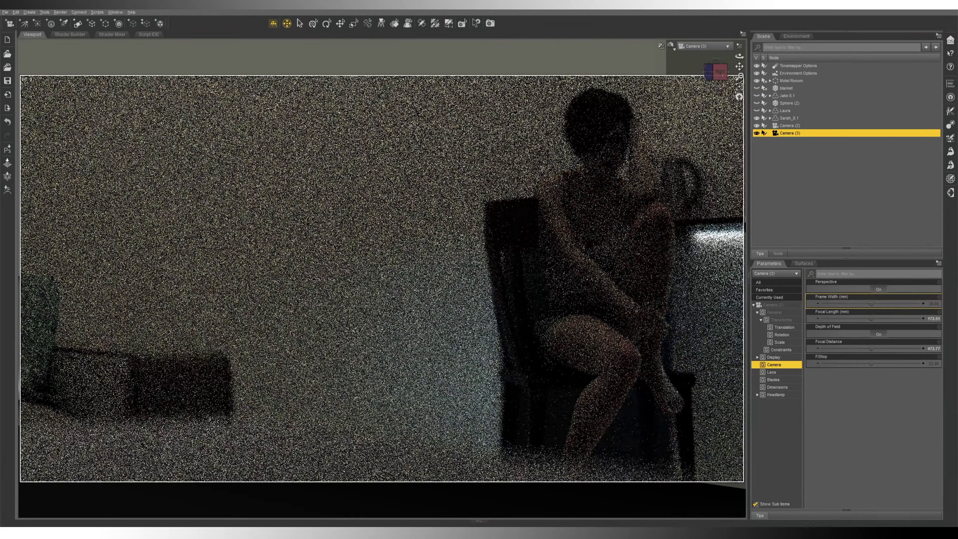
middle_drag(626, 246, 548, 258)
drag(871, 363, 886, 349)
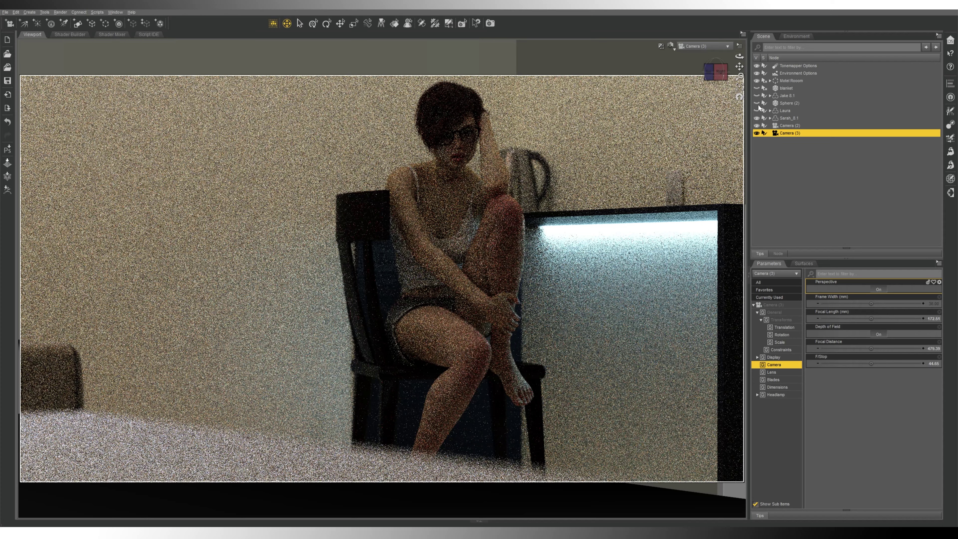
click(757, 104)
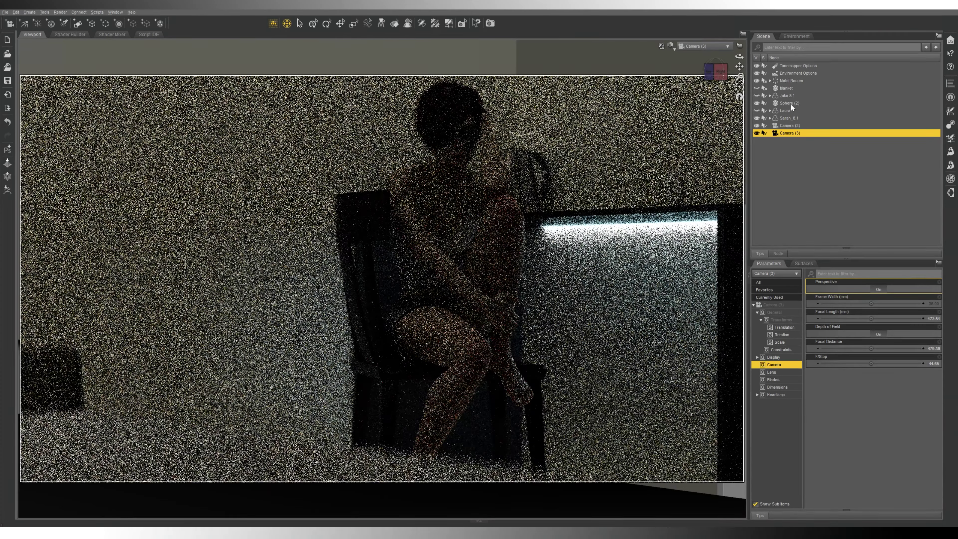
Step: Inspect Sphere (2)'s Default surface emission properties in the Surfaces editor
click(791, 105)
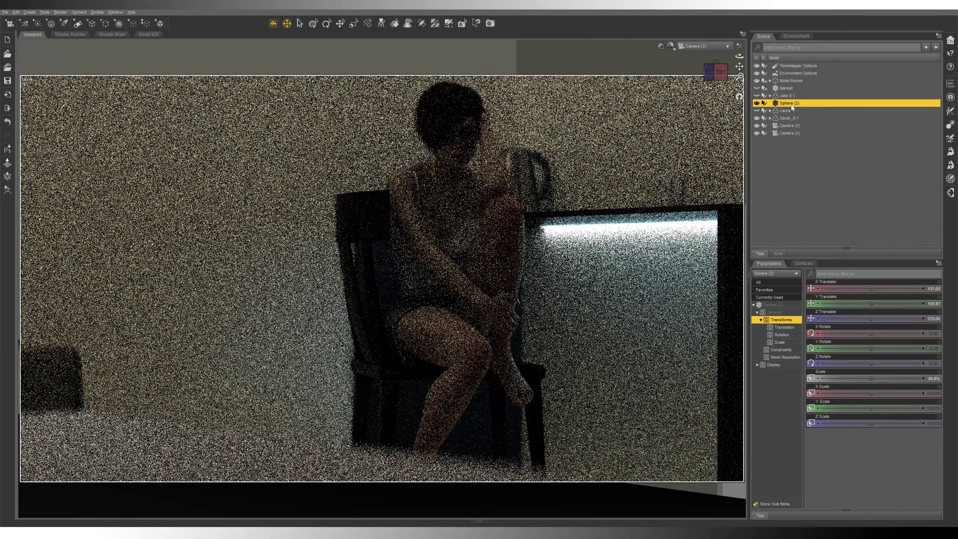
click(804, 263)
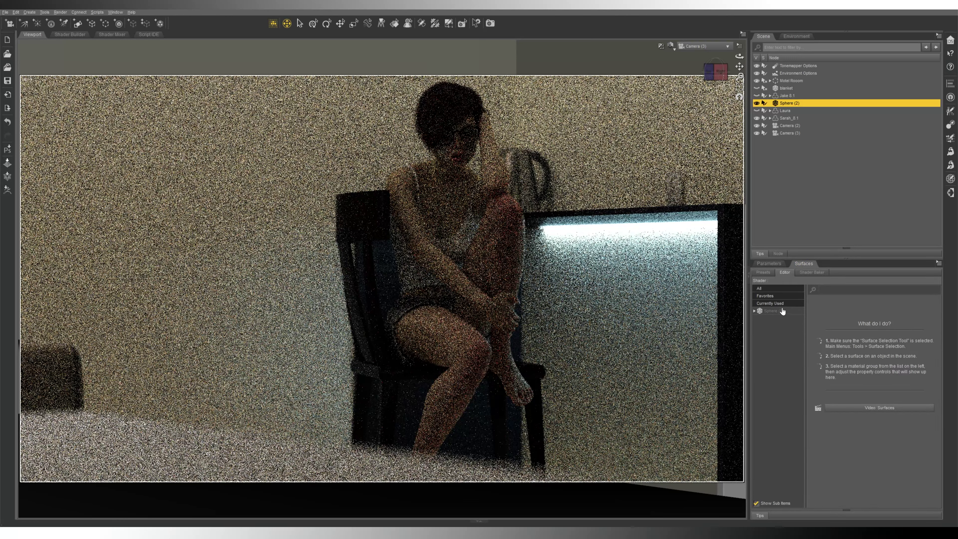
click(772, 312)
click(756, 312)
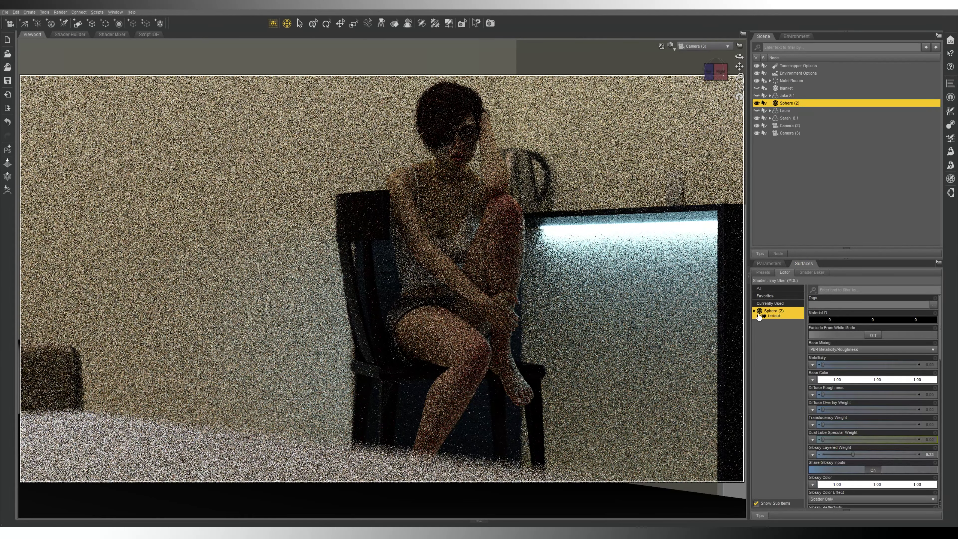
click(758, 317)
click(780, 363)
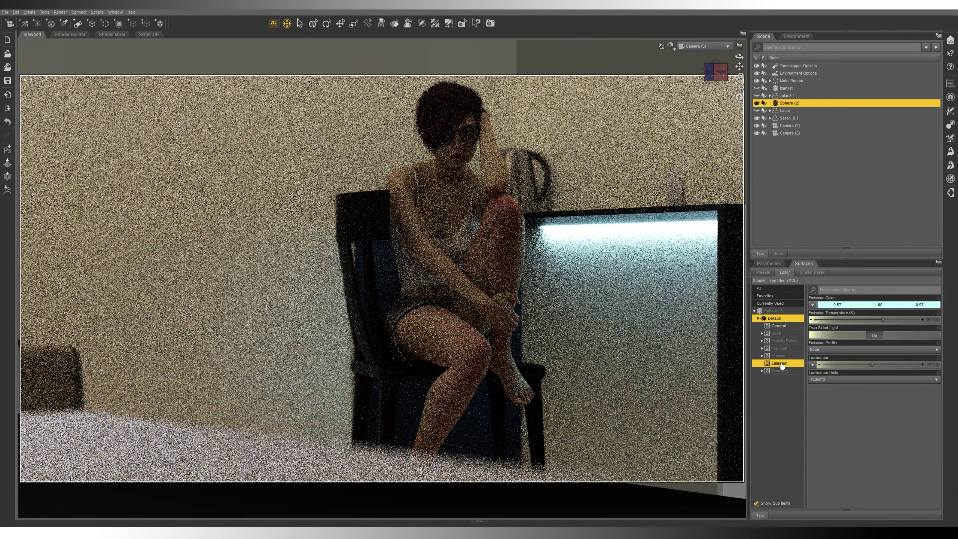
Step: Hide Sphere (2) and reframe the shot so the woman sits left of the desk, selecting Camera (3)
click(757, 103)
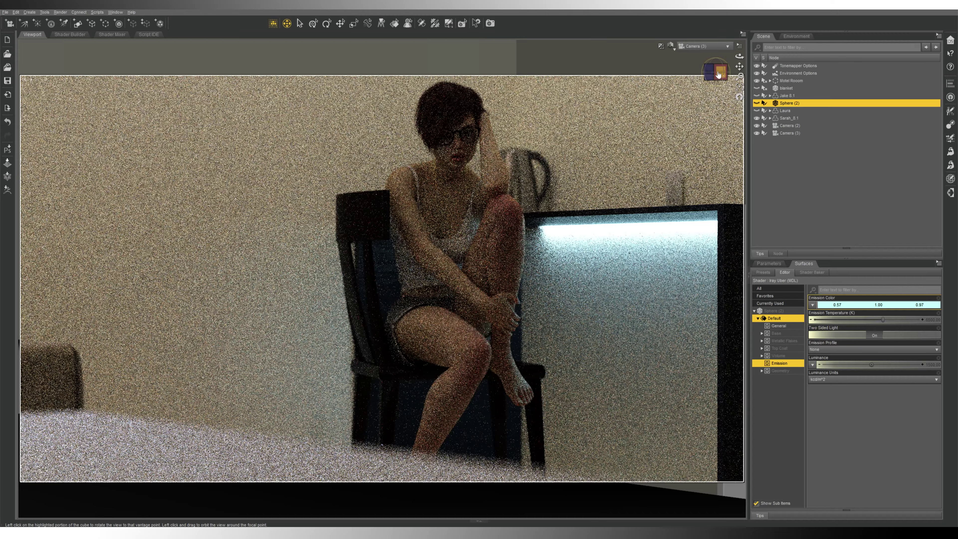
drag(720, 73, 706, 74)
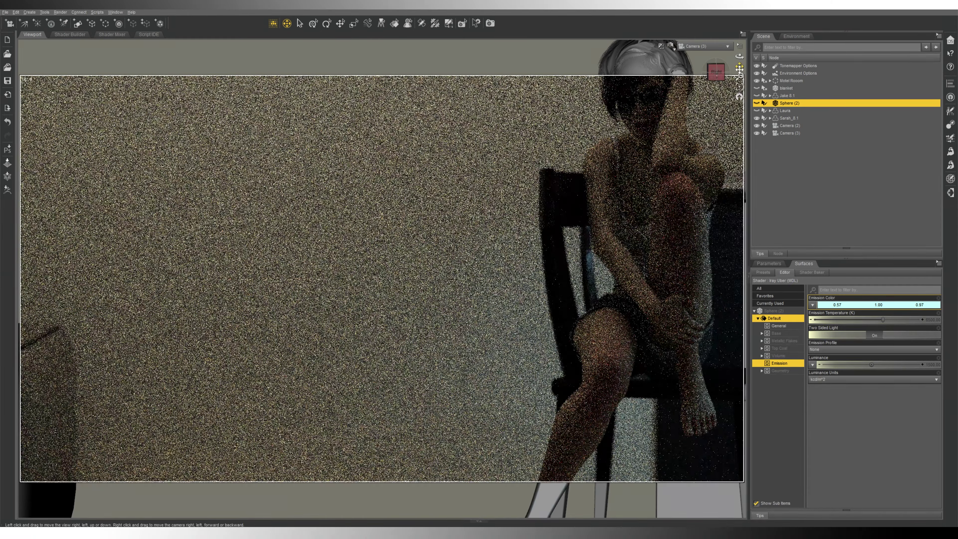
drag(739, 66, 573, 52)
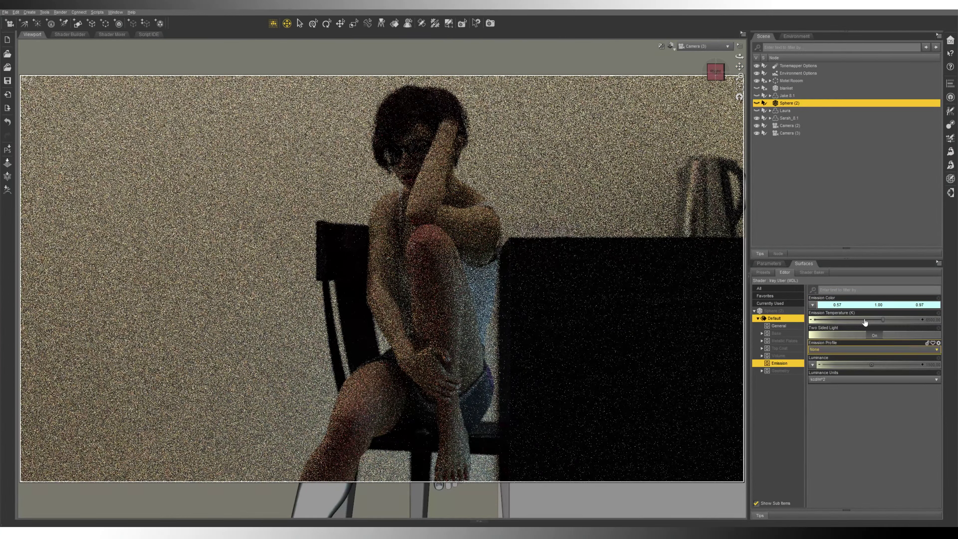
click(800, 133)
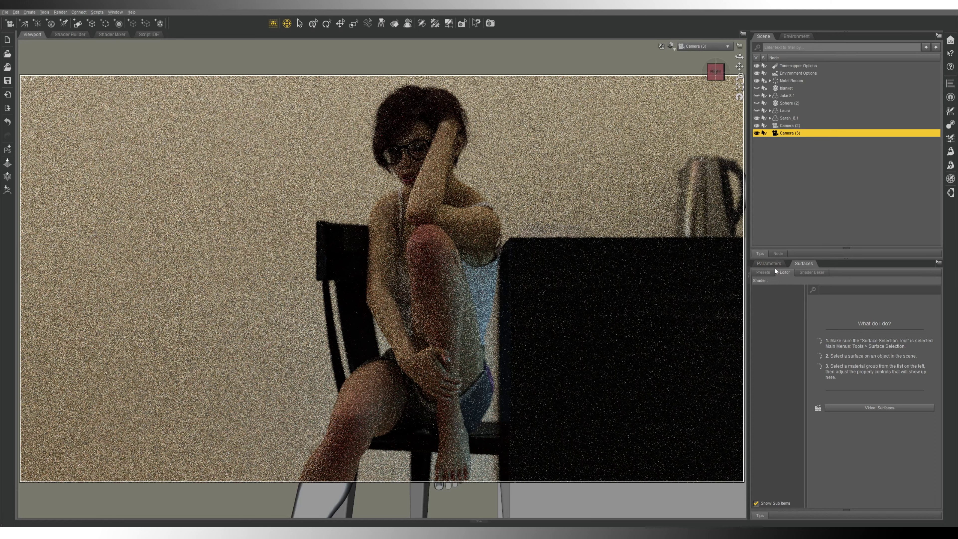
Step: Shorten Camera (3)'s focal length from about 145 down to 109.97 mm
click(770, 264)
drag(871, 319, 830, 319)
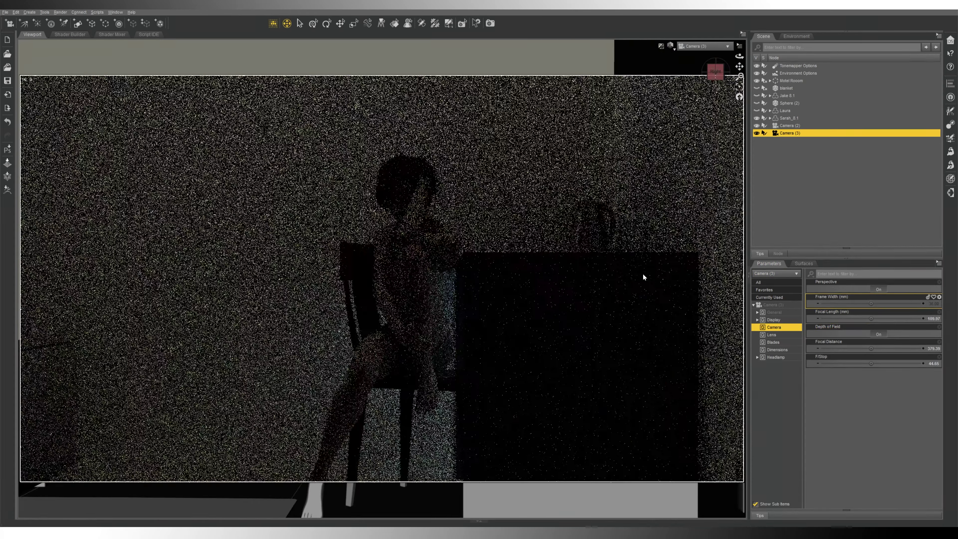
middle_drag(621, 185, 625, 183)
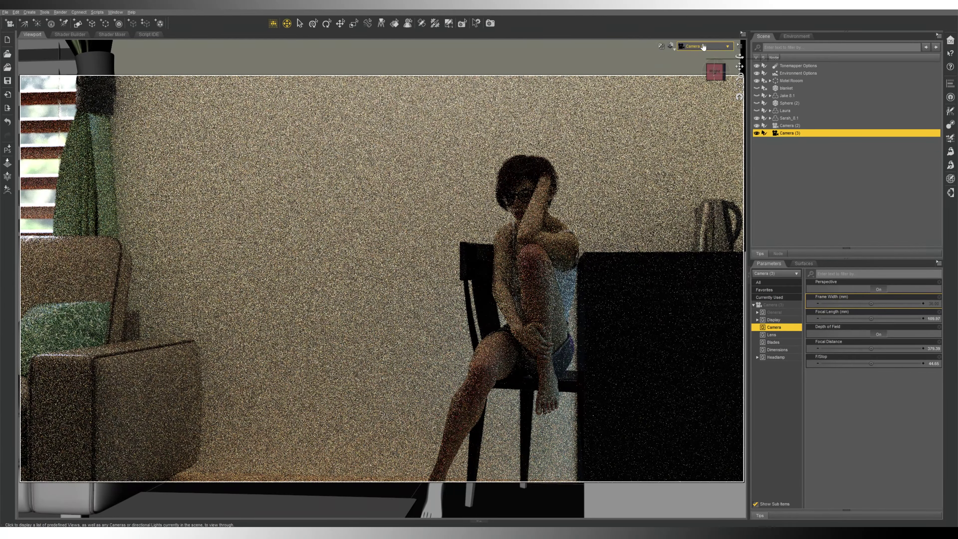
Step: Switch the viewport to texture shading and orbit the room in the free perspective view
click(673, 47)
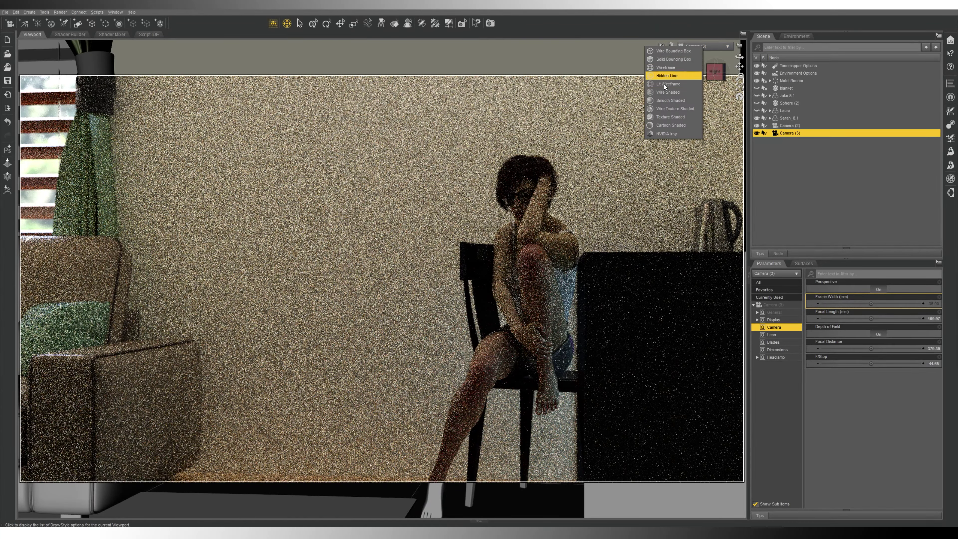
click(667, 117)
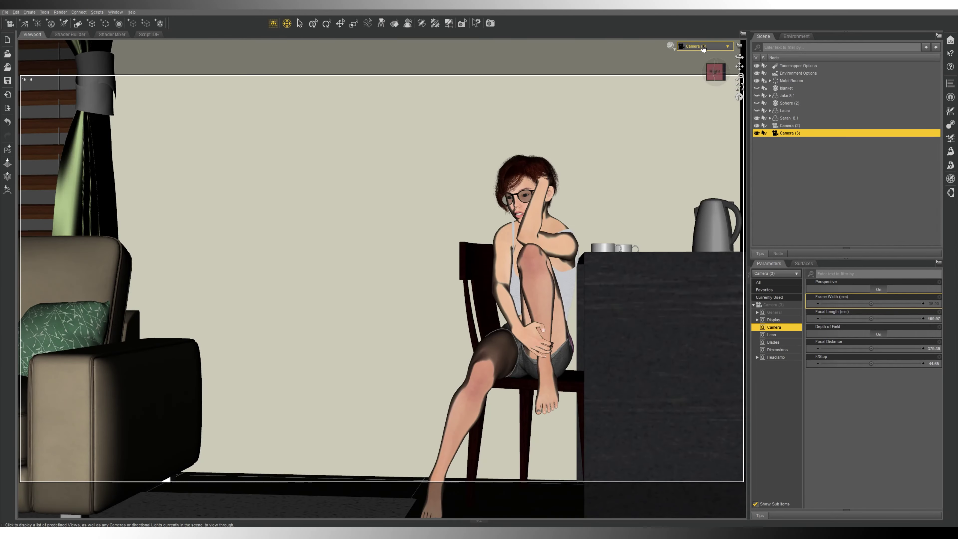
click(704, 47)
click(706, 50)
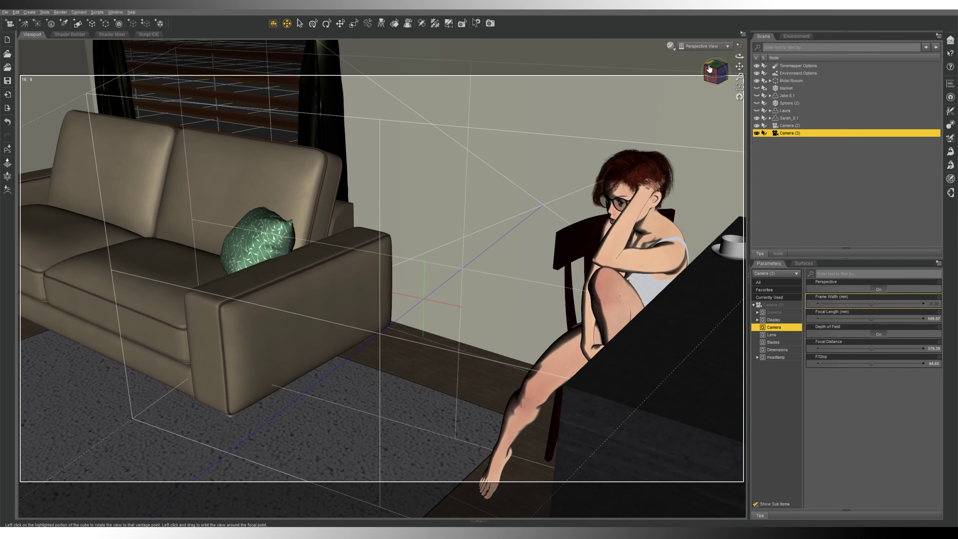
drag(716, 72, 742, 74)
Step: Set Camera (3)'s focal distance to 420.65 and look through Camera (3)
drag(872, 348, 845, 363)
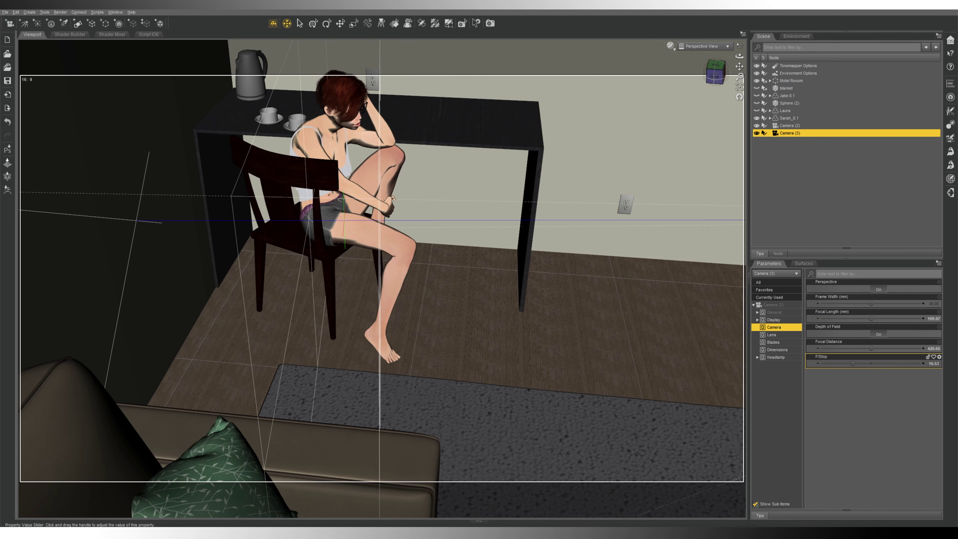
click(709, 46)
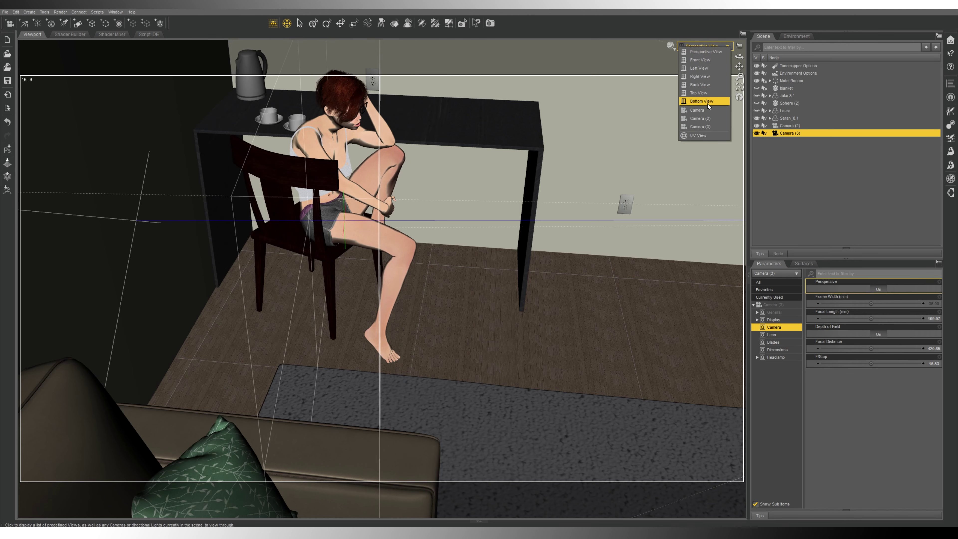
click(710, 127)
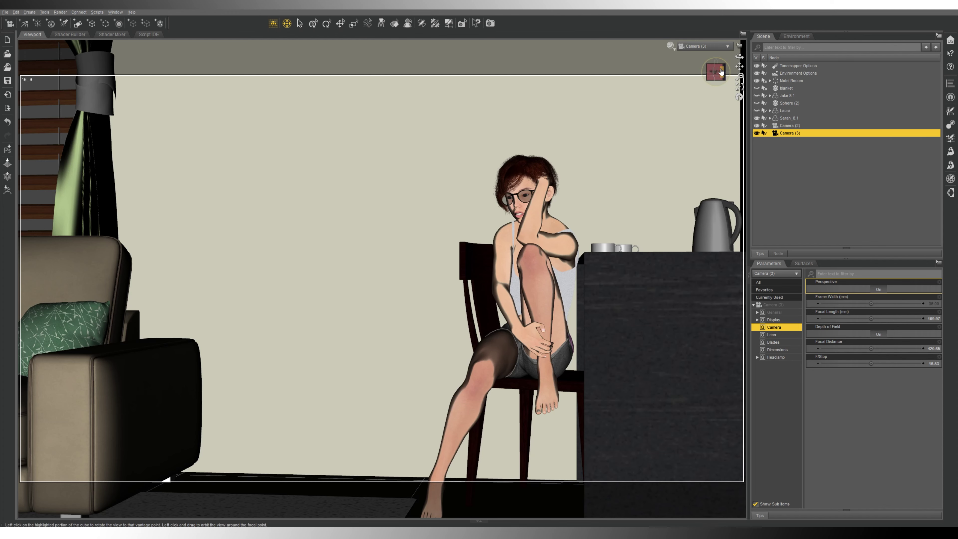
Step: Pan Camera (3) slightly so seated Sarah sits higher in the frame, showing more floor
mouse_move(740, 67)
mouse_down()
mouse_move(740, 43)
mouse_move(741, 66)
mouse_up()
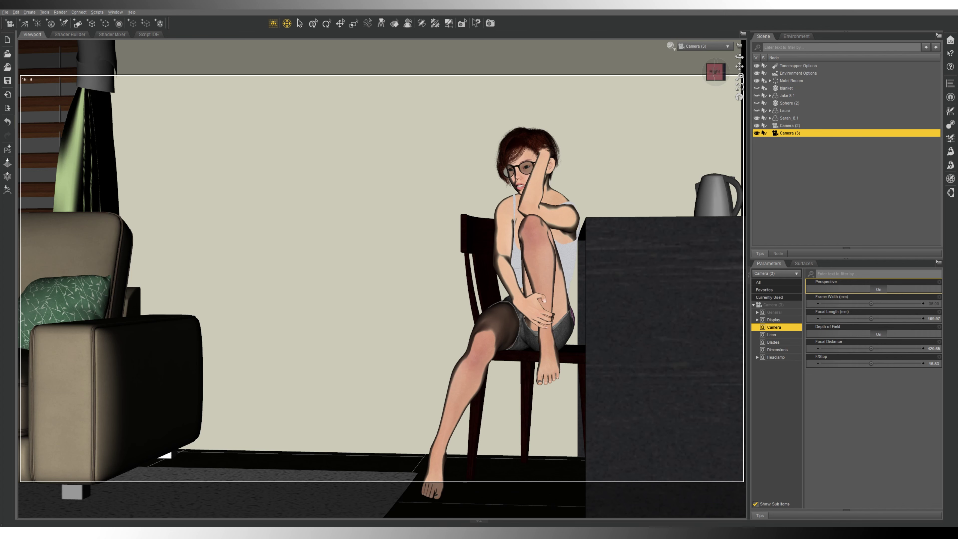
Step: Iray-render the Camera (3) shot and open motel_room_afternoon_sa.jpg in Photoshop
click(489, 23)
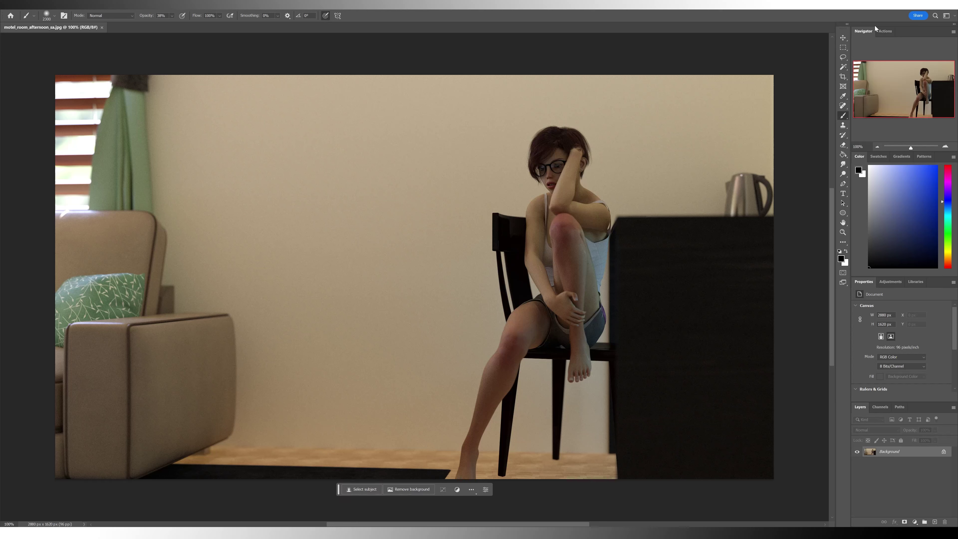
Step: Play the Matt chromatic action, then the Matt Matte action, on the render
click(886, 31)
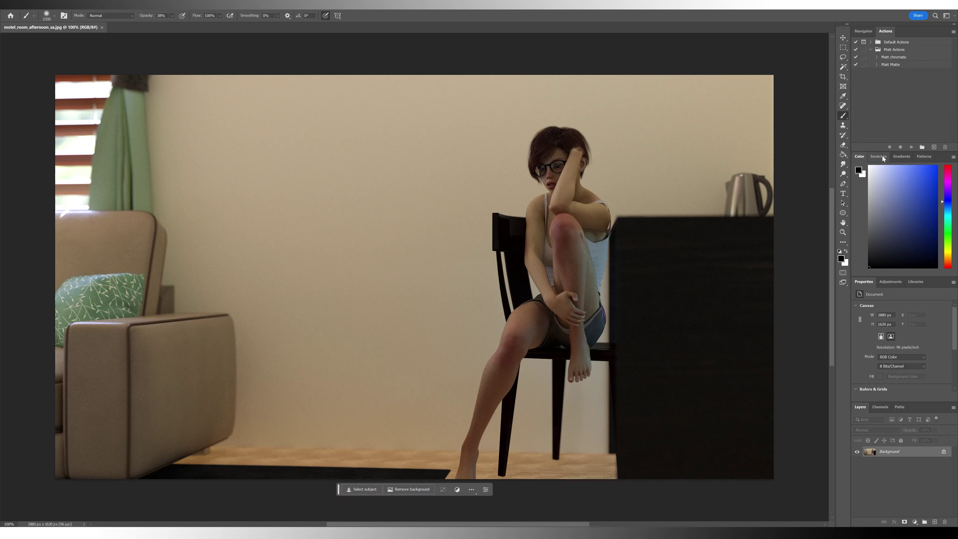
click(915, 57)
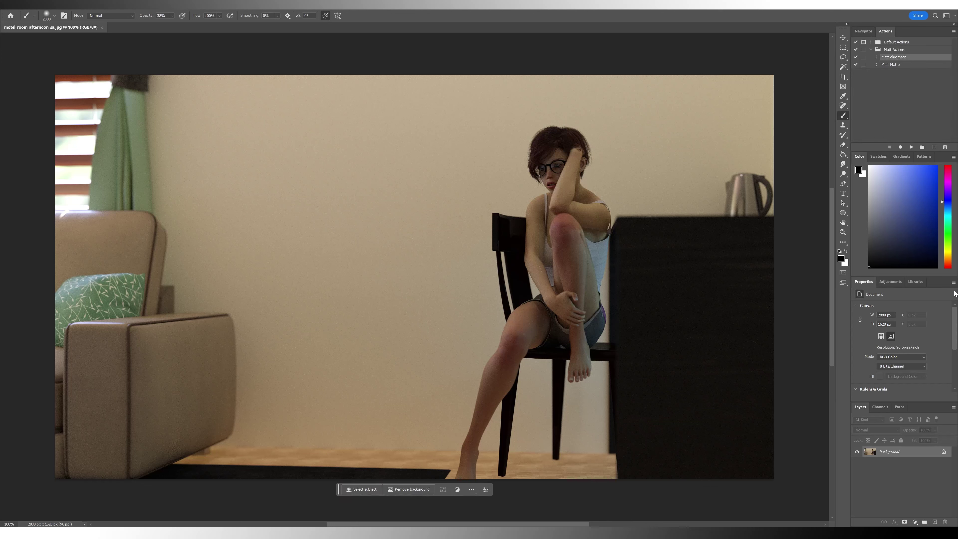
click(924, 147)
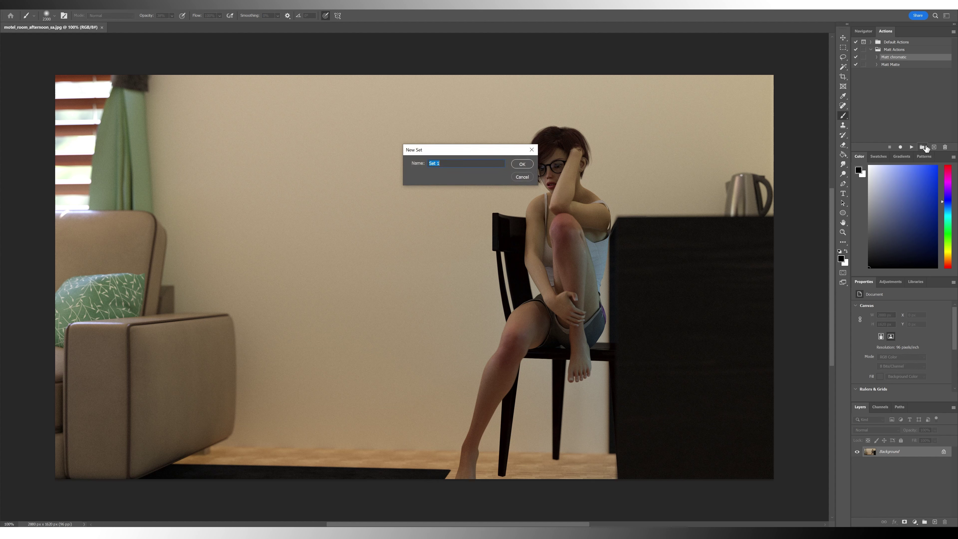
click(531, 177)
click(912, 147)
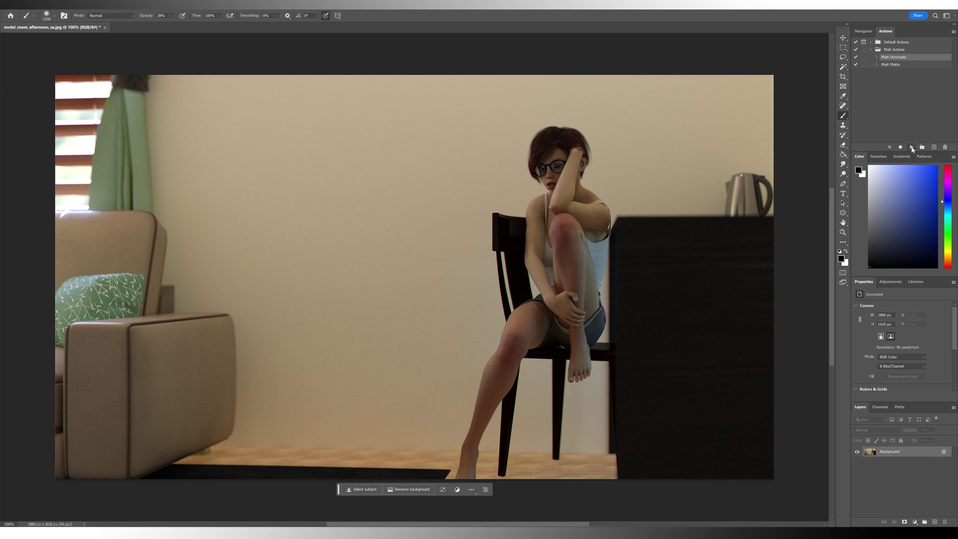
click(909, 65)
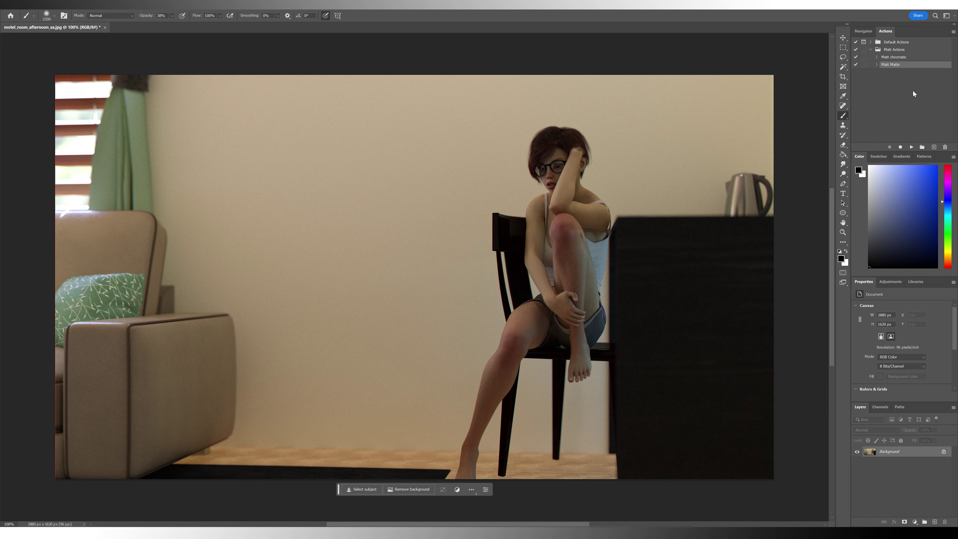
click(911, 147)
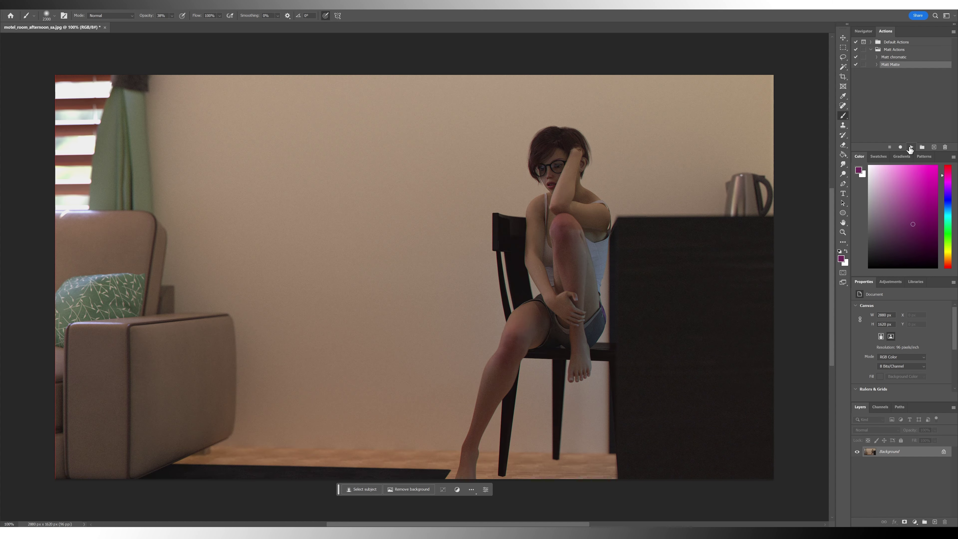
Step: On a new layer, dab white haze onto the upper-left corner with a roughly 1400 px brush
click(936, 522)
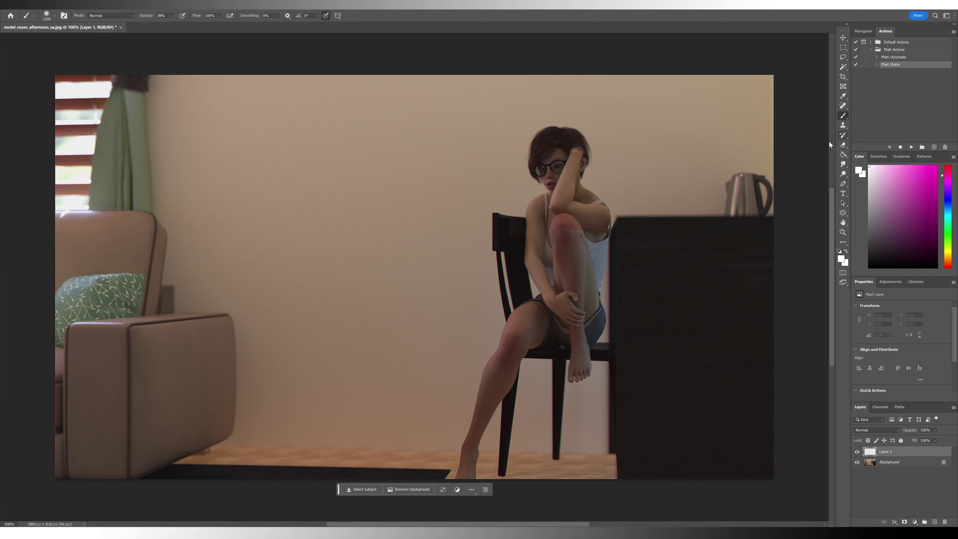
click(54, 17)
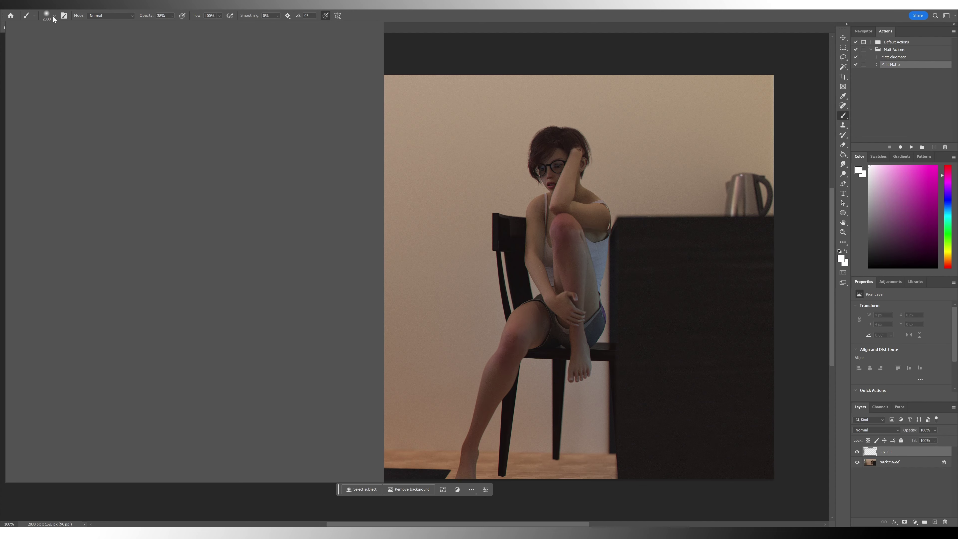
click(54, 17)
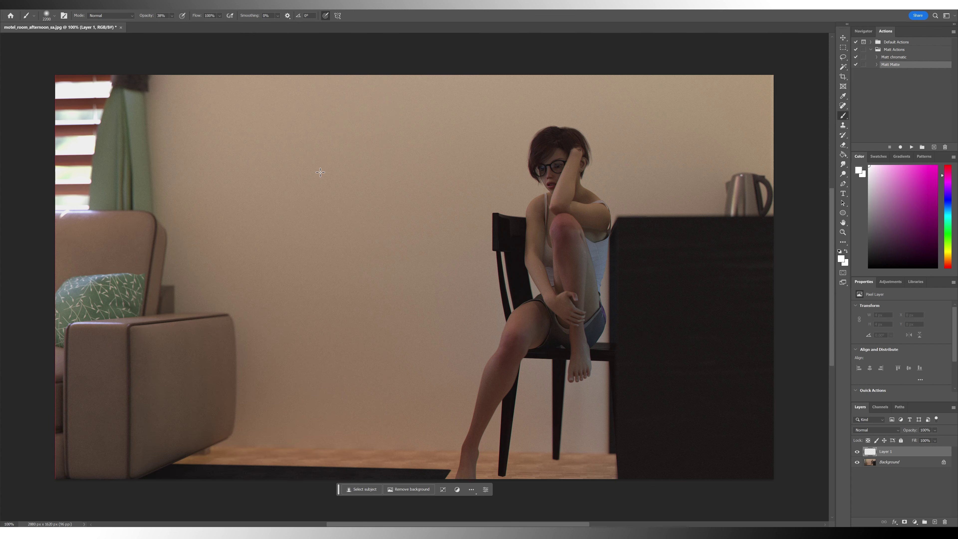
key(bracketleft)
key(bracketleft)
key(bracketleft)
key(bracketleft)
key(bracketleft)
key(bracketleft)
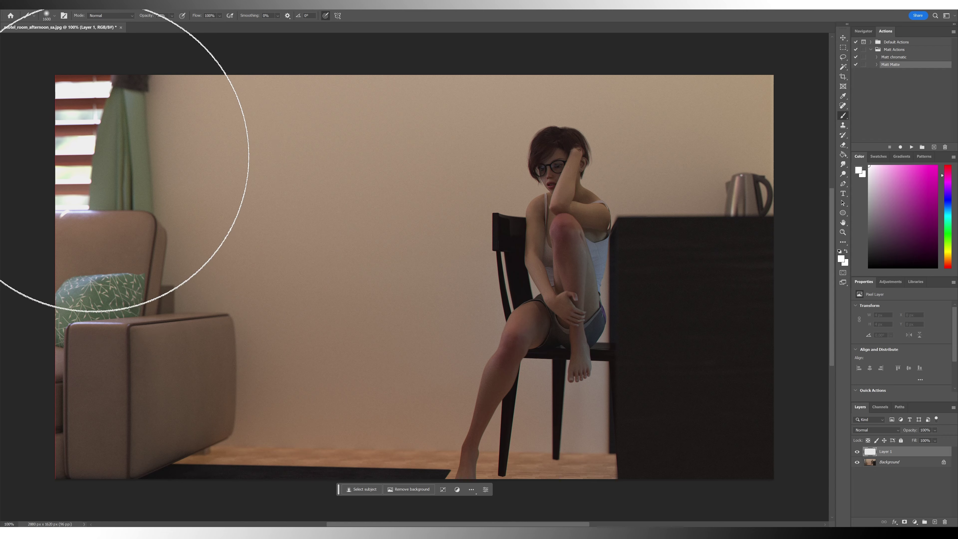
key(bracketleft)
key(bracketleft)
click(80, 150)
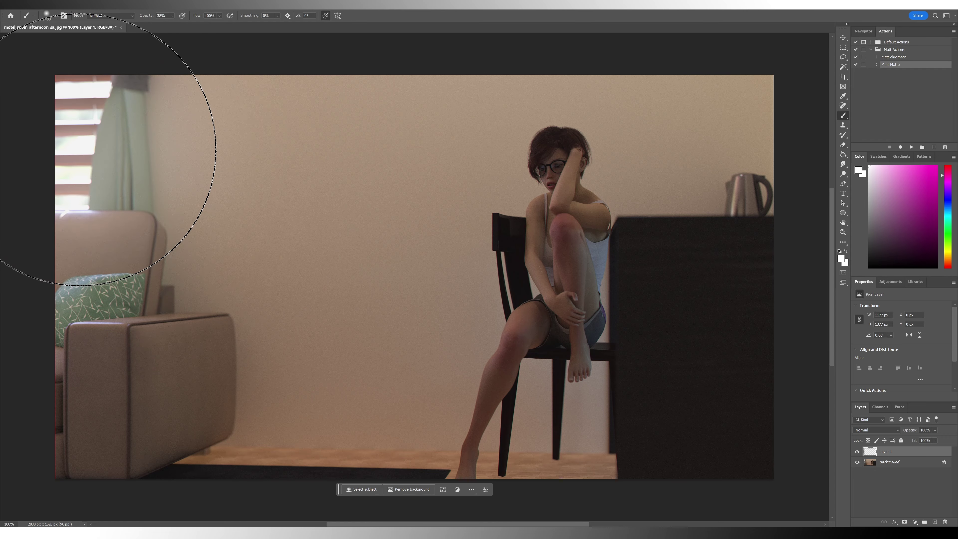
click(80, 150)
Step: Paint faint haze across the wall and woman at 14% brush opacity, then set the layer to 43%
key(bracketleft)
key(bracketleft)
key(bracketleft)
key(bracketleft)
key(bracketleft)
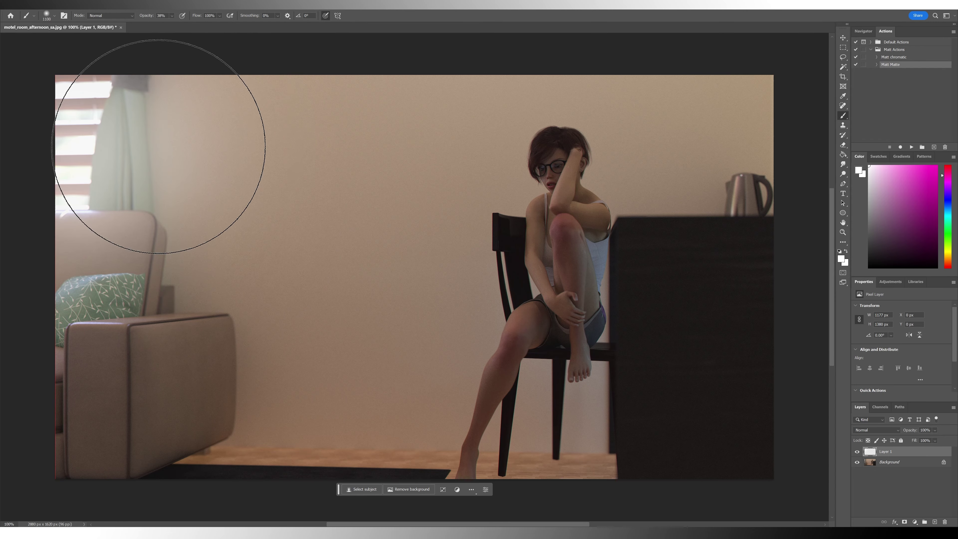
click(172, 16)
click(169, 24)
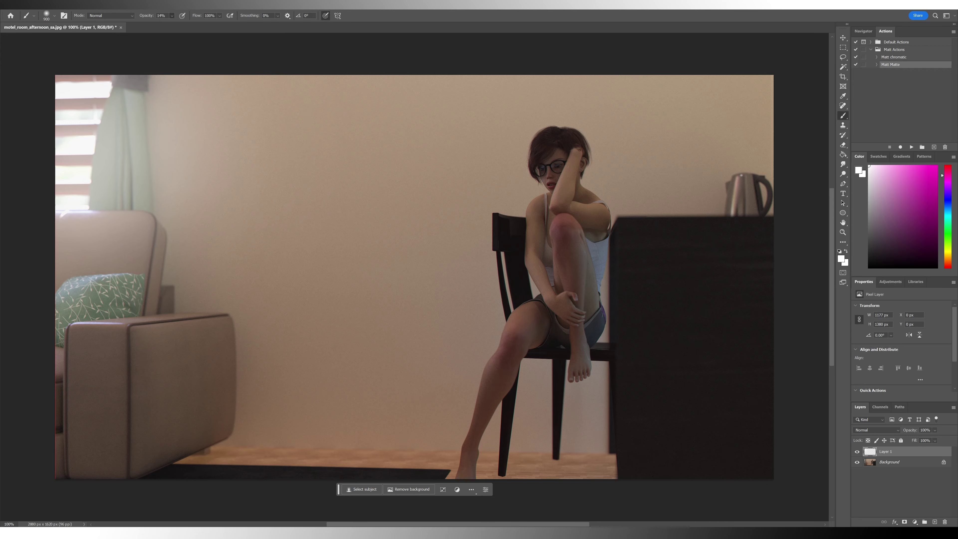
key(bracketright)
key(bracketright)
key(bracketright)
key(bracketright)
key(bracketright)
key(bracketright)
mouse_move(374, 170)
mouse_down()
mouse_move(391, 302)
mouse_move(710, 301)
mouse_move(712, 353)
mouse_up()
drag(476, 289, 358, 266)
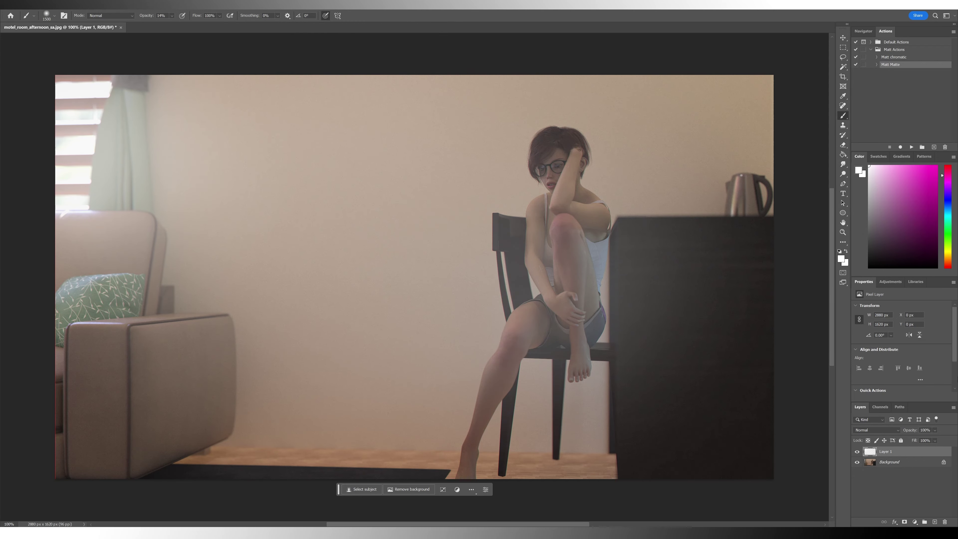
click(935, 430)
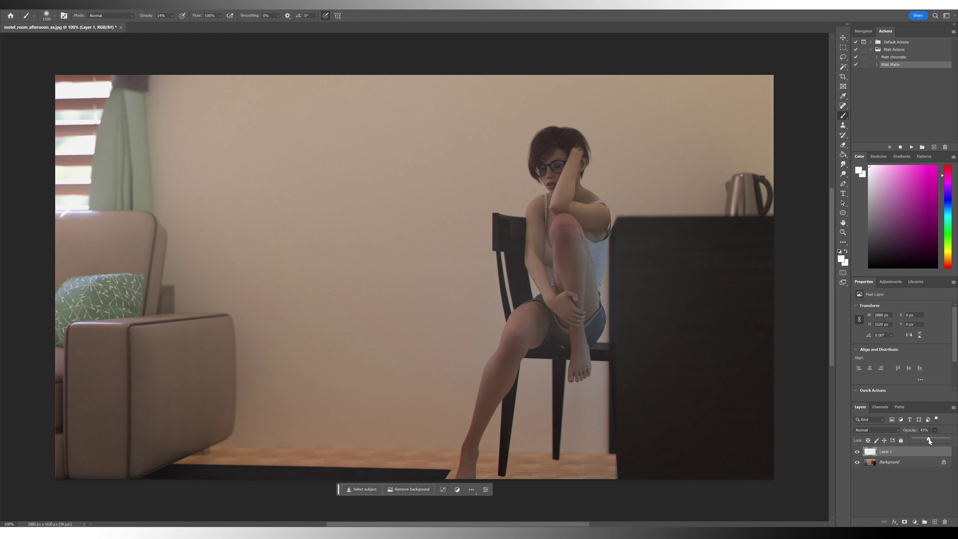
Step: On a new Layer 2, sweep white haze over the wall, window, curtain and sofa top
click(935, 521)
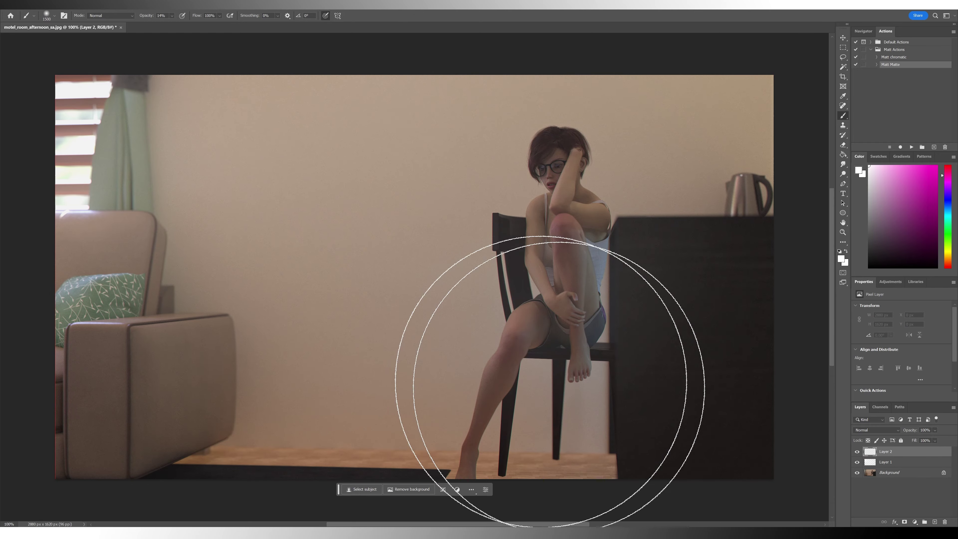
key(bracketleft)
drag(515, 268, 2, 128)
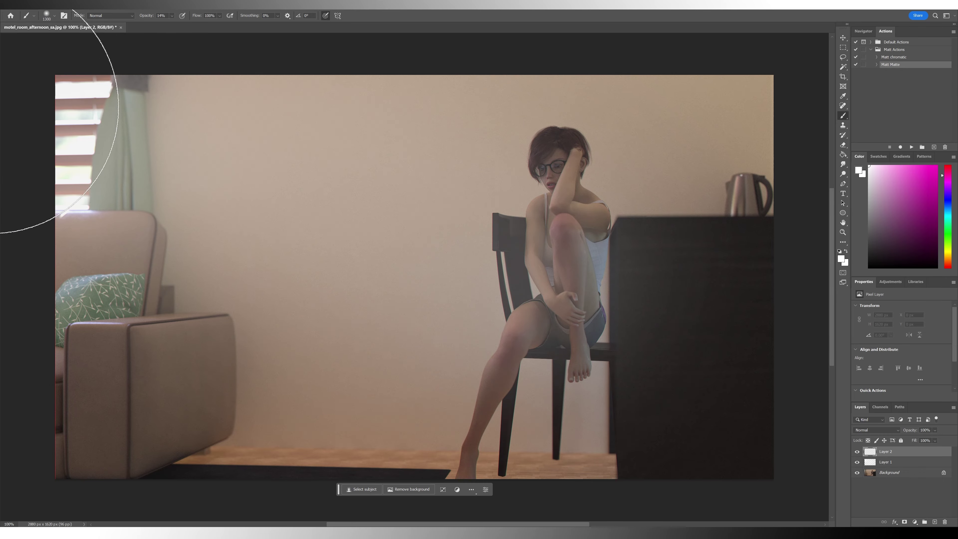
click(84, 140)
click(84, 139)
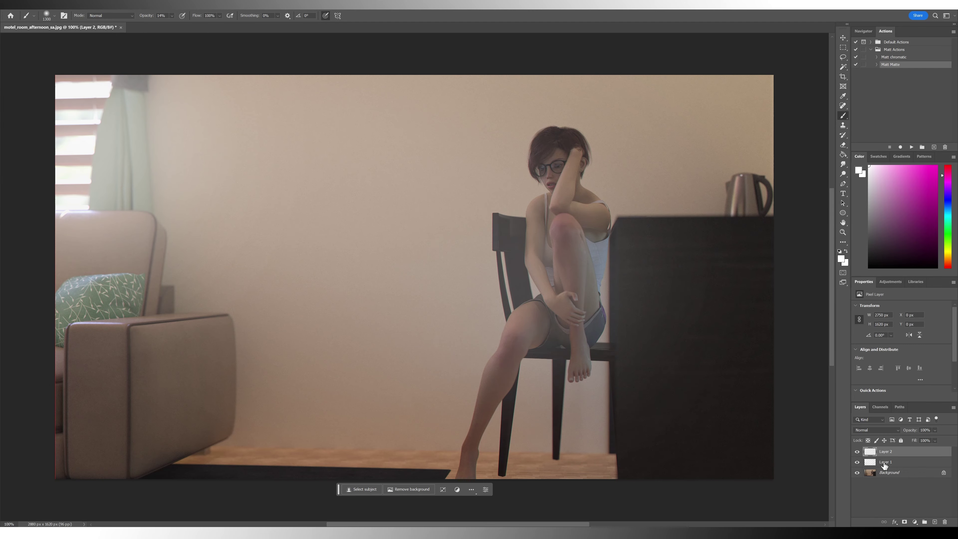
Step: Lower Layer 2's opacity to 57% and add a new Layer 3 above it
click(908, 466)
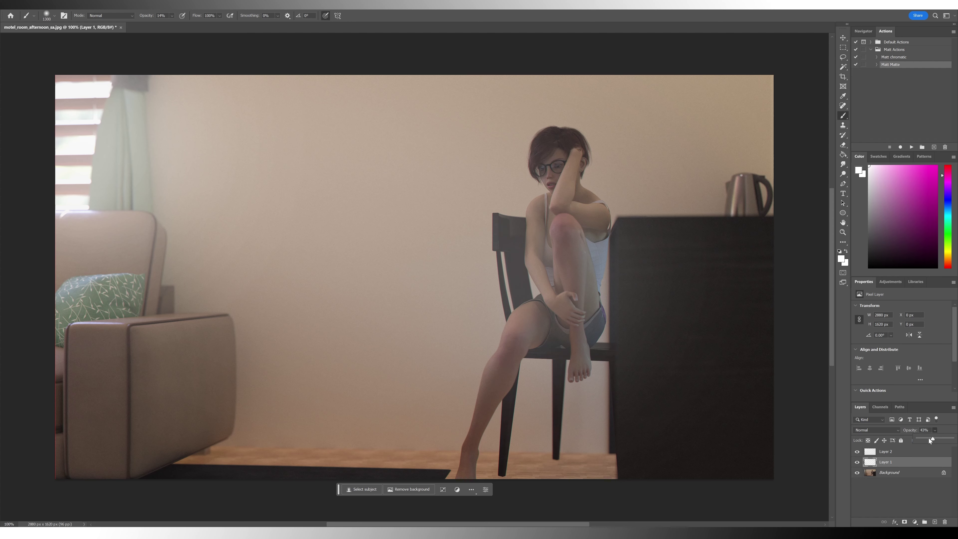
click(928, 451)
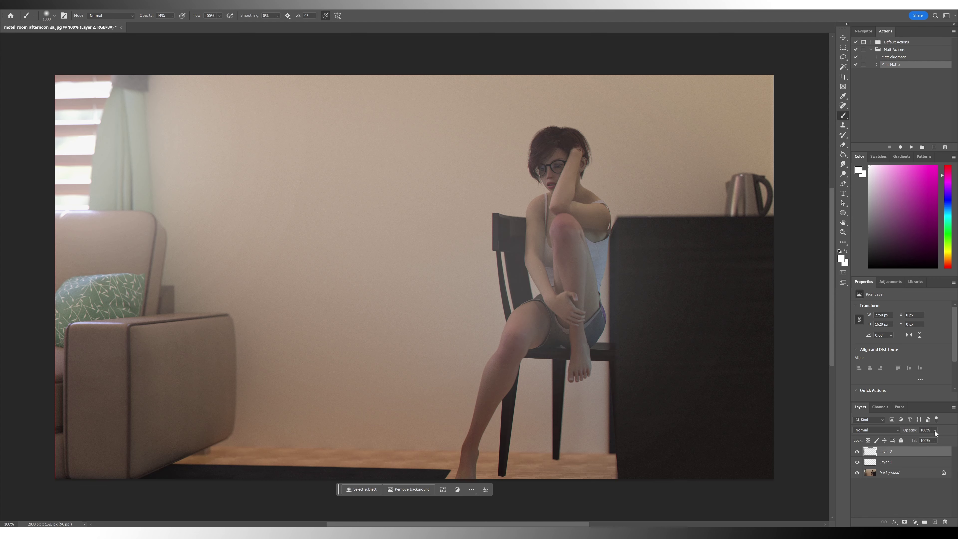
click(936, 438)
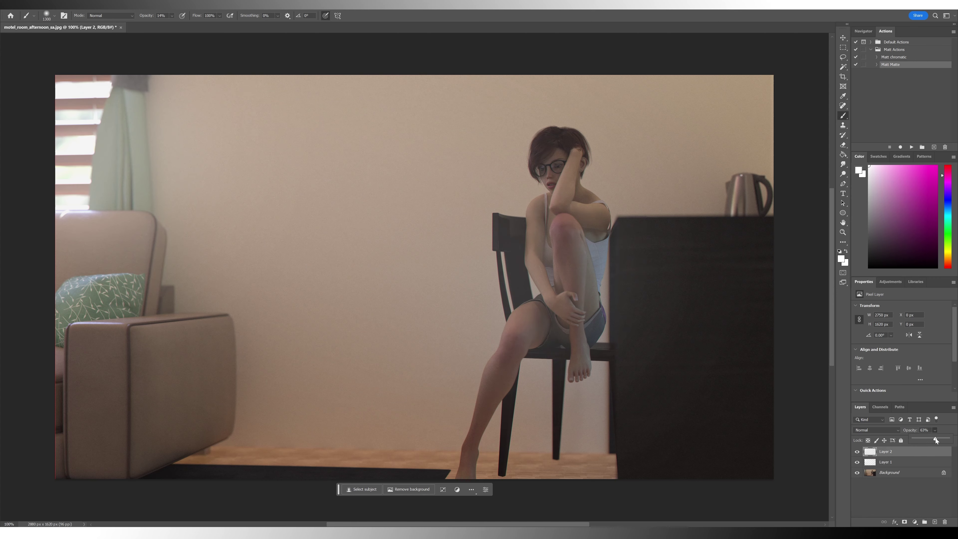
drag(936, 439, 934, 440)
click(936, 522)
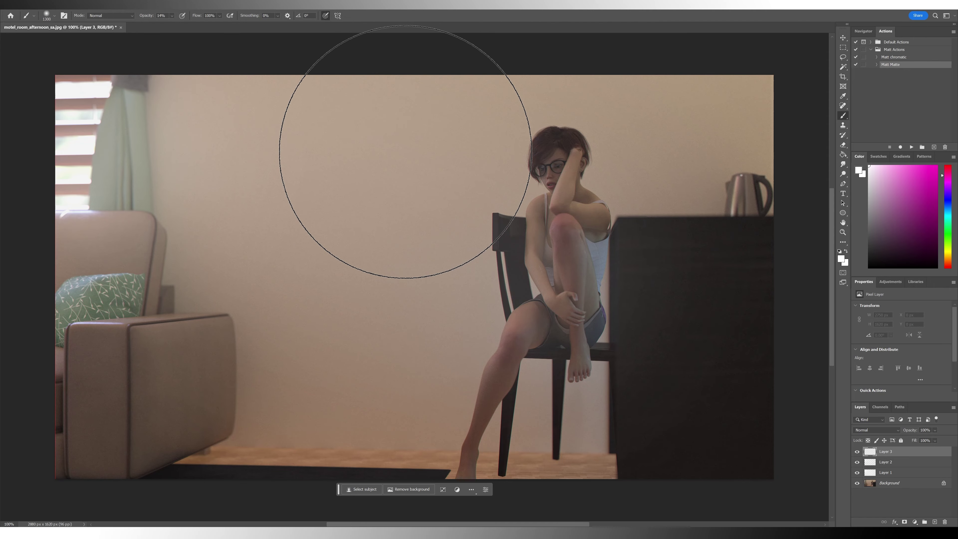
Step: Paint white light over the window blinds with an 80–90 px brush at 39% opacity
key(bracketleft)
key(bracketleft)
key(bracketleft)
key(bracketleft)
key(bracketleft)
key(bracketleft)
key(bracketleft)
key(bracketleft)
key(bracketleft)
key(bracketleft)
key(bracketleft)
key(bracketleft)
key(bracketleft)
key(bracketleft)
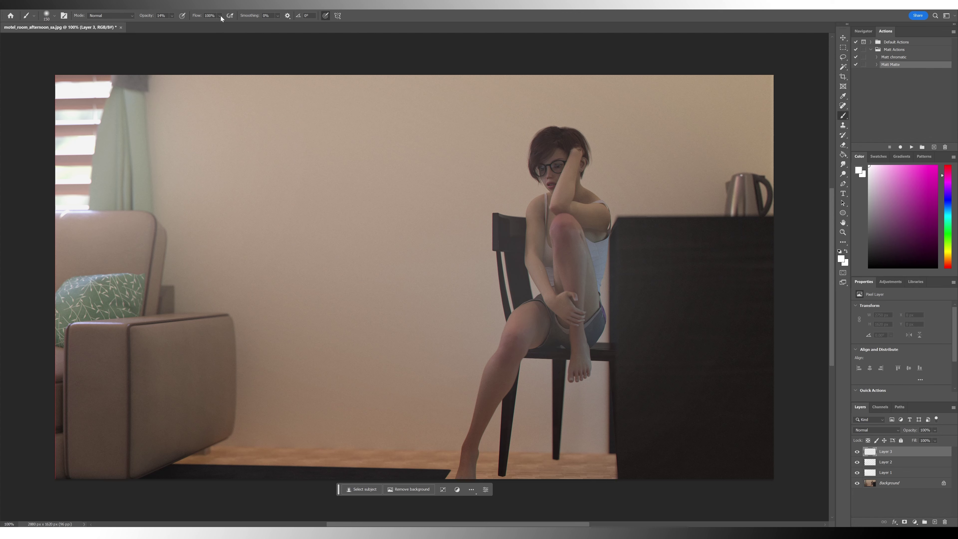
key(bracketleft)
key(bracketleft)
key(bracketleft)
key(bracketleft)
click(172, 16)
click(183, 24)
key(bracketleft)
click(104, 88)
key(bracketright)
key(bracketright)
mouse_move(87, 89)
mouse_down()
mouse_move(64, 90)
mouse_move(111, 94)
mouse_move(82, 90)
mouse_move(101, 110)
mouse_move(51, 114)
mouse_move(92, 114)
mouse_move(92, 145)
mouse_move(38, 146)
mouse_move(88, 175)
mouse_move(34, 169)
mouse_move(88, 204)
mouse_move(47, 201)
mouse_move(88, 200)
mouse_move(52, 201)
mouse_up()
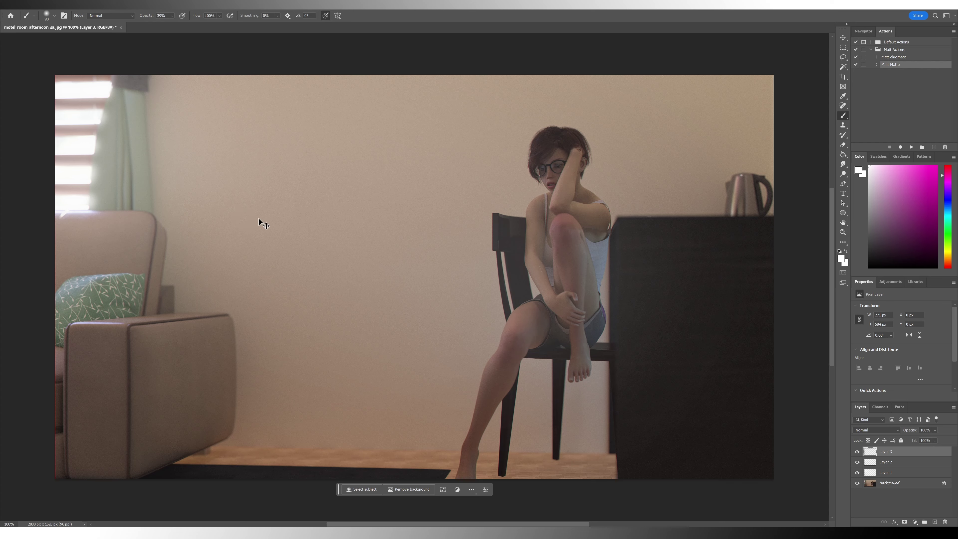
Step: Duplicate the window-light layer and apply Motion Blur at -18° angle, 2000 px distance
key(ctrl+j)
click(109, 9)
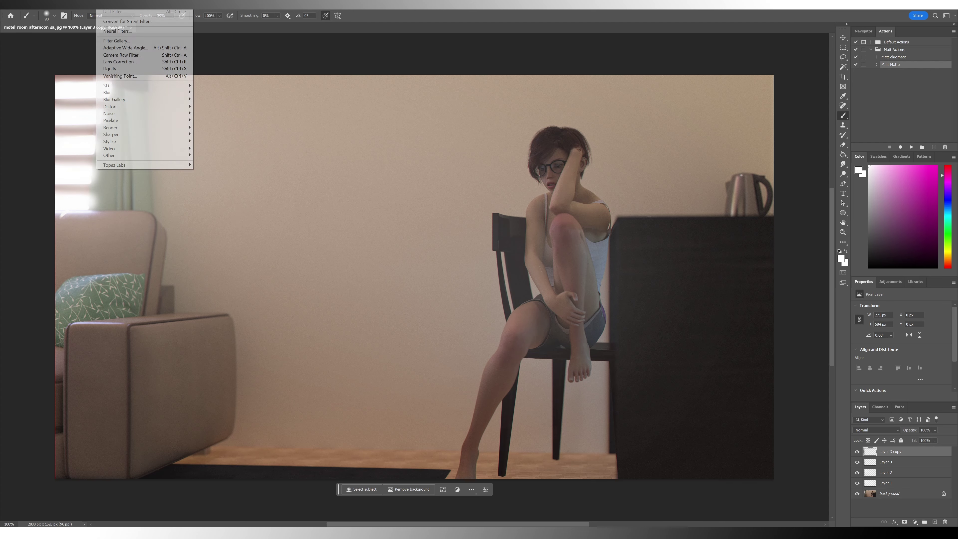
mouse_move(156, 93)
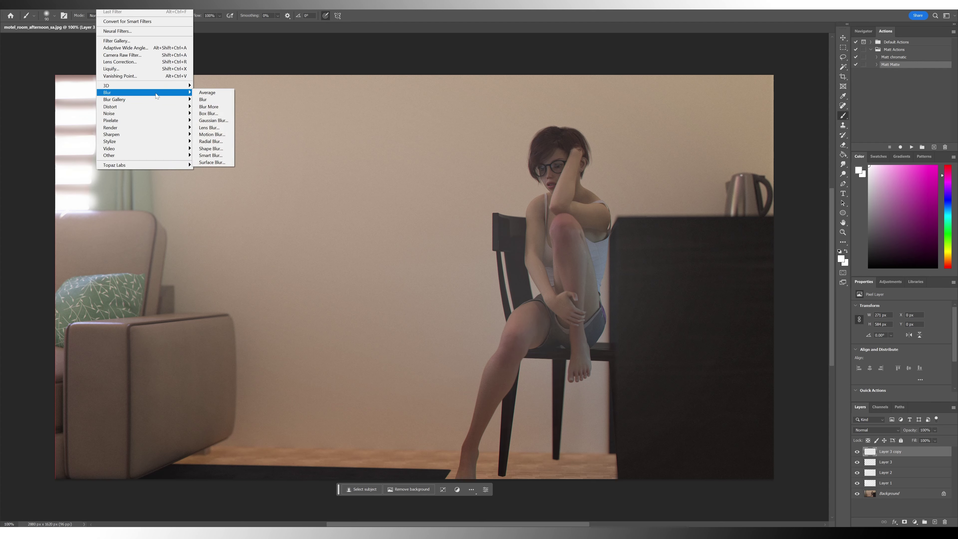
click(219, 135)
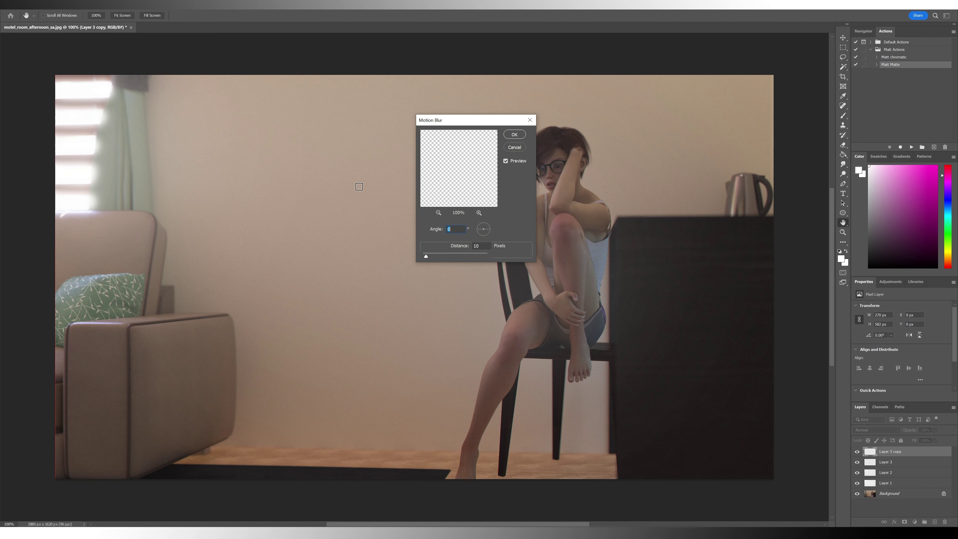
click(492, 232)
click(449, 256)
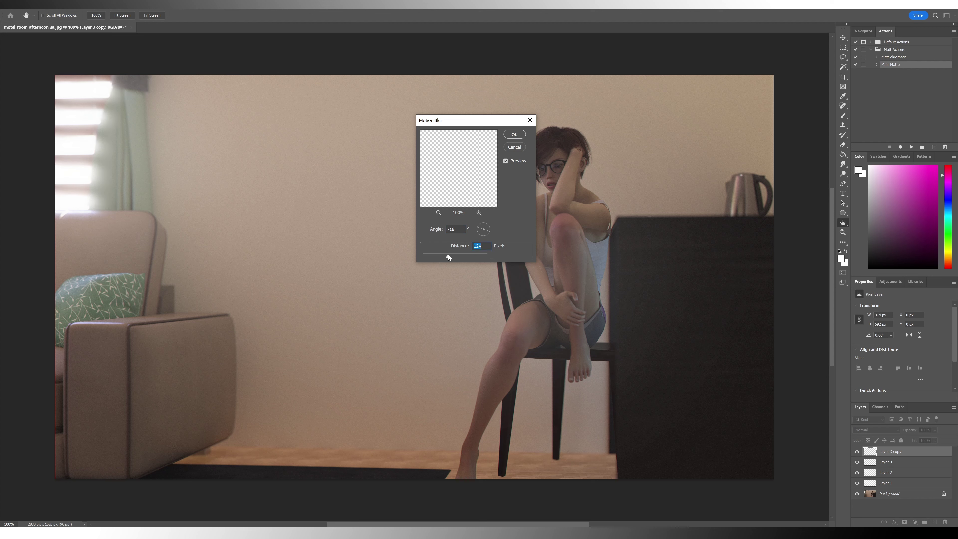
drag(475, 256, 473, 256)
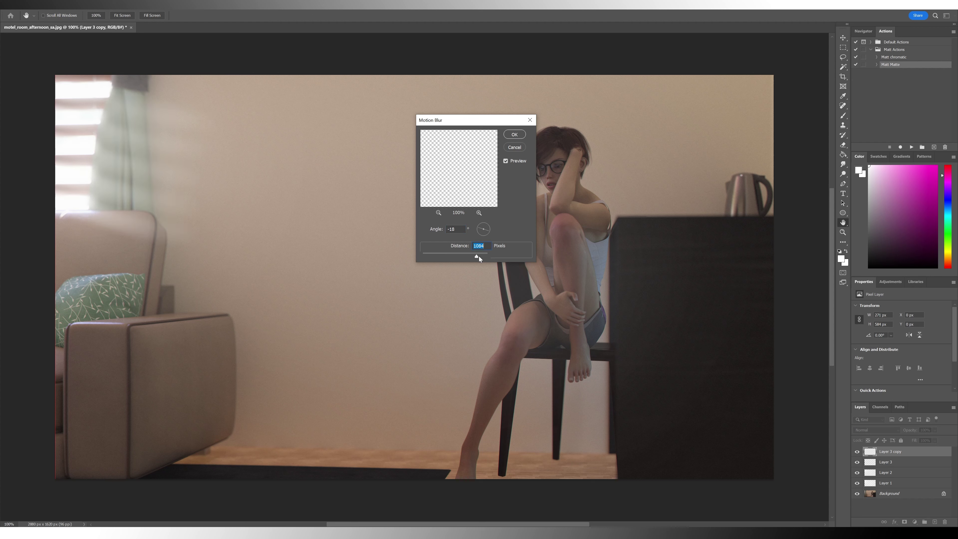
drag(487, 255, 492, 255)
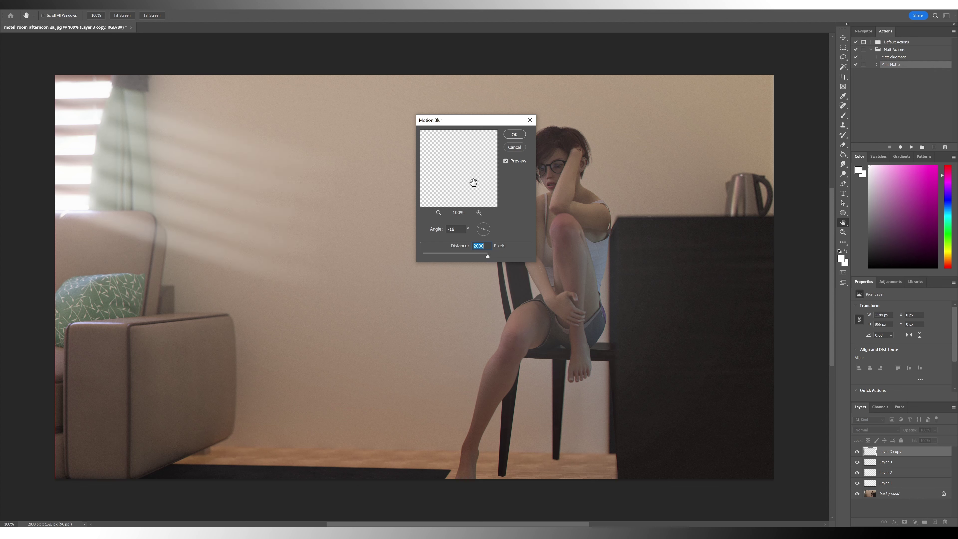
click(516, 136)
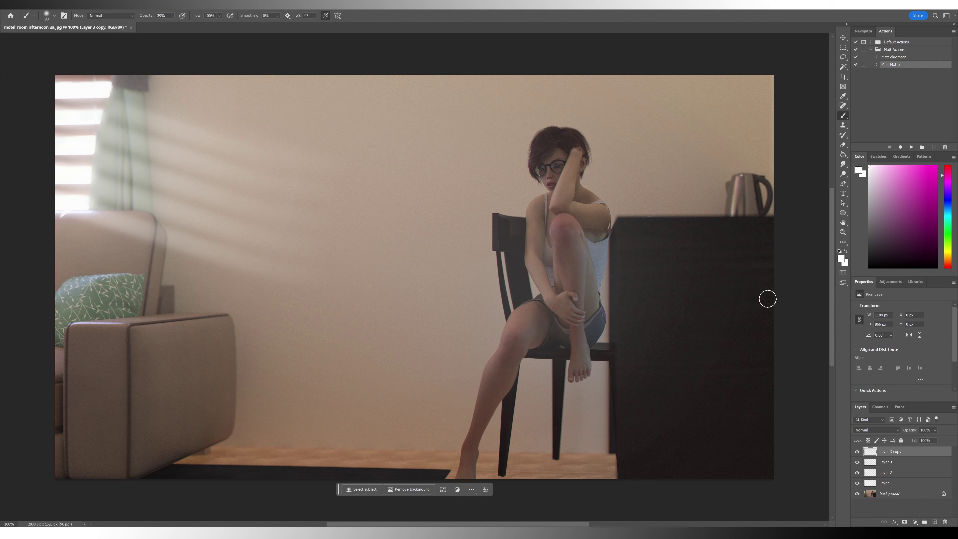
Step: Fade the blurred copy to 65% opacity and drop a dust-particle photo onto the canvas
click(937, 442)
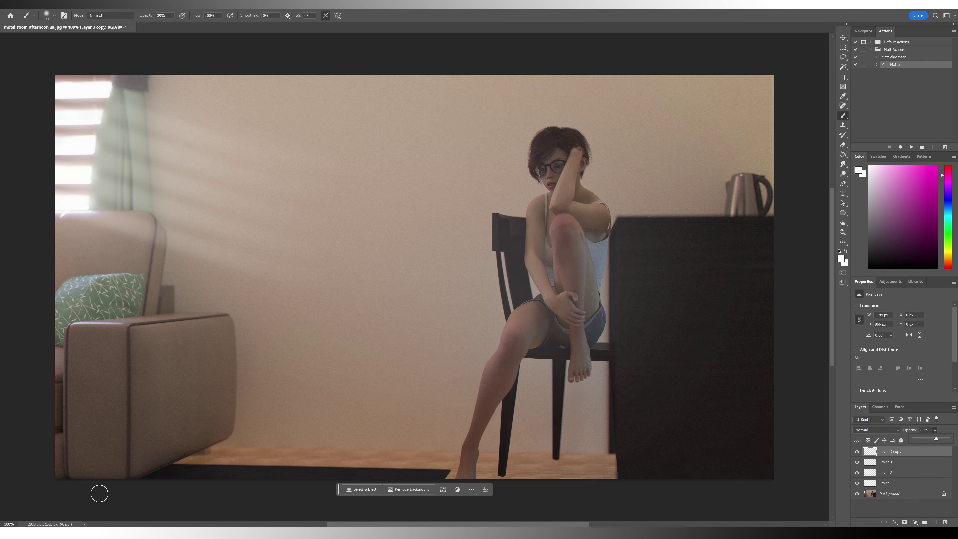
key(alt+Tab)
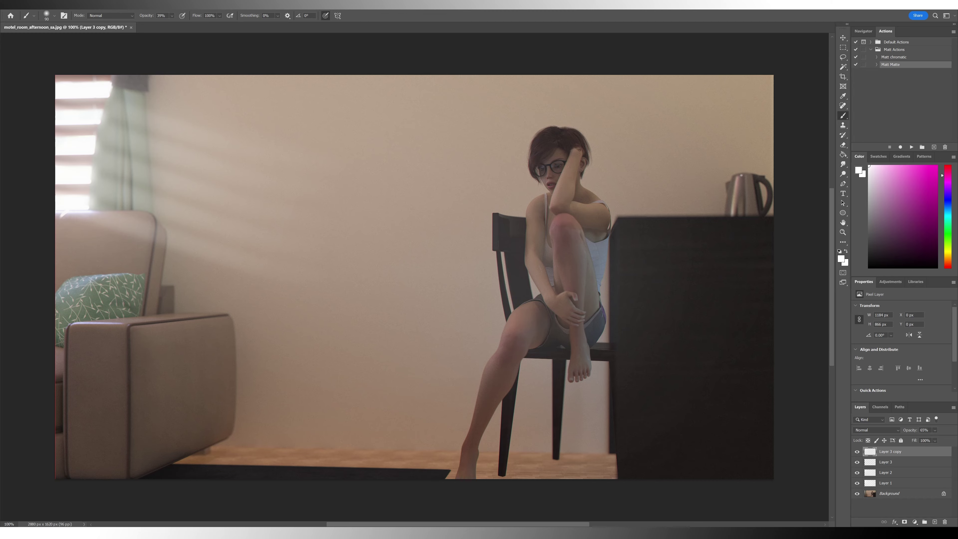
drag(0, 299, 307, 294)
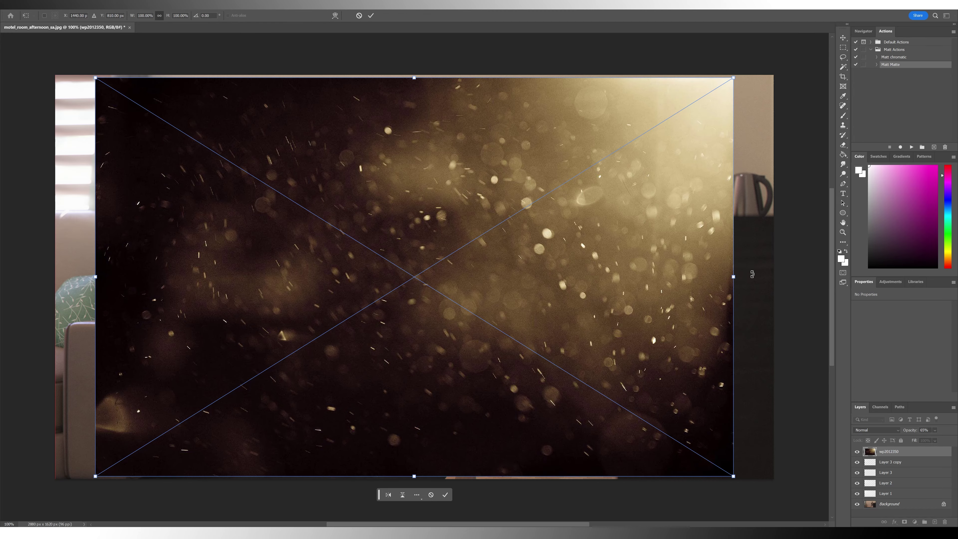
Step: Stretch the dust image edge to edge across the canvas and flip it horizontally
drag(733, 277, 774, 277)
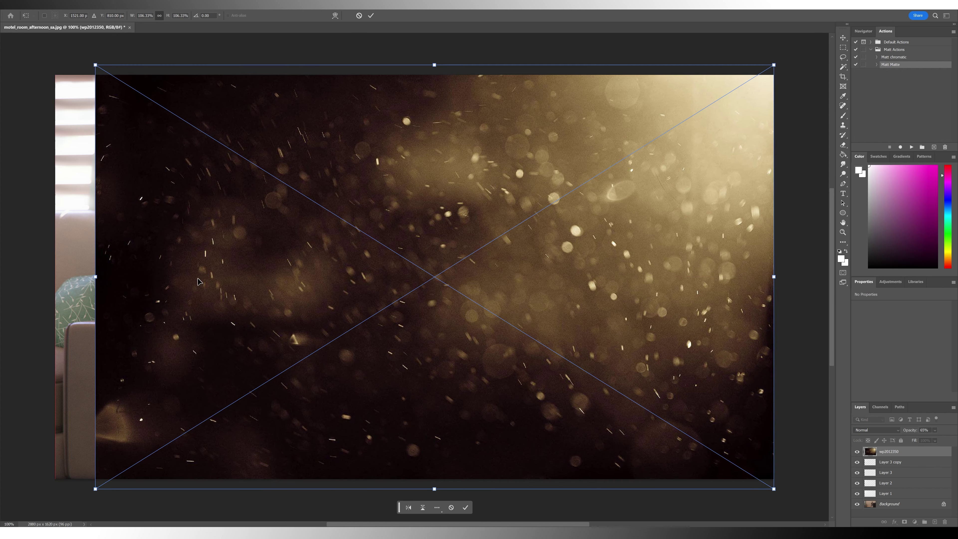
drag(96, 278, 31, 273)
key(Return)
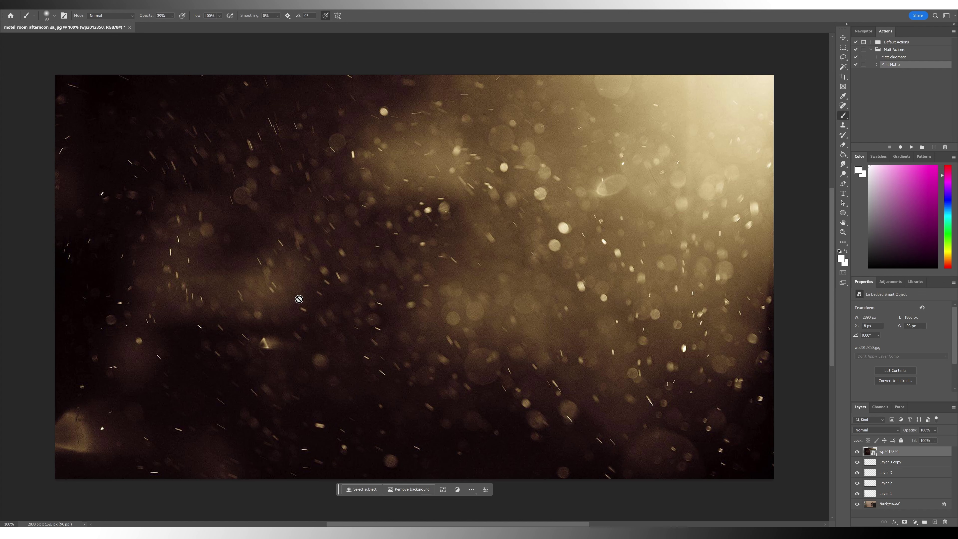
click(28, 5)
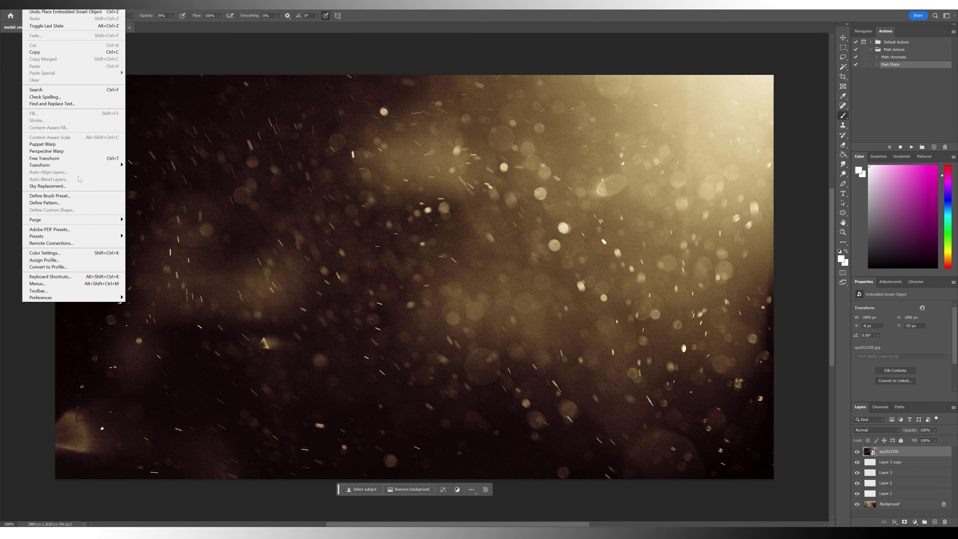
mouse_move(87, 166)
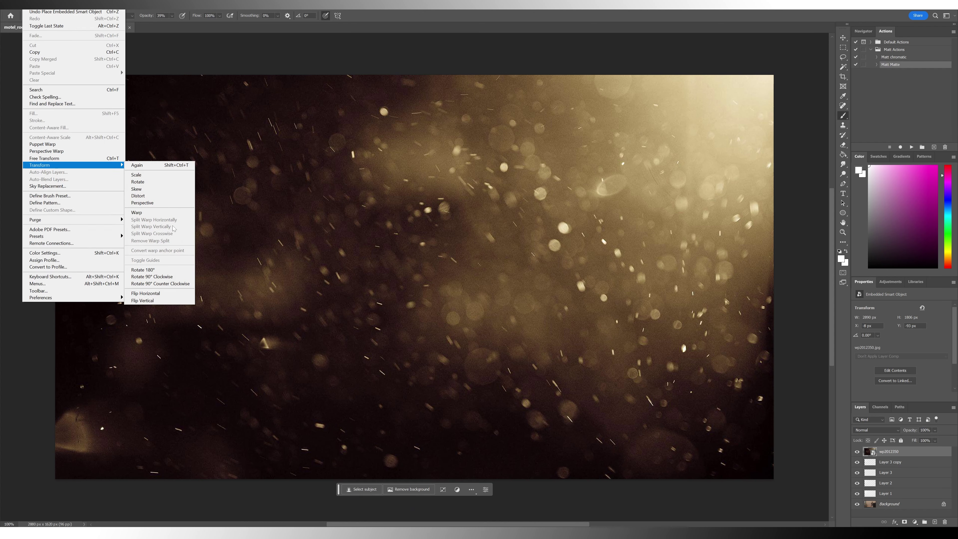
click(171, 297)
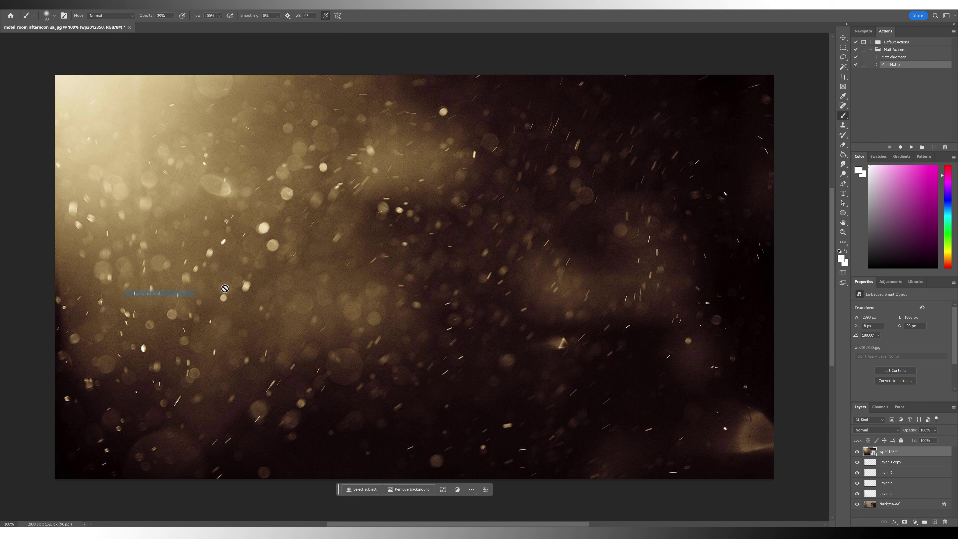
click(887, 431)
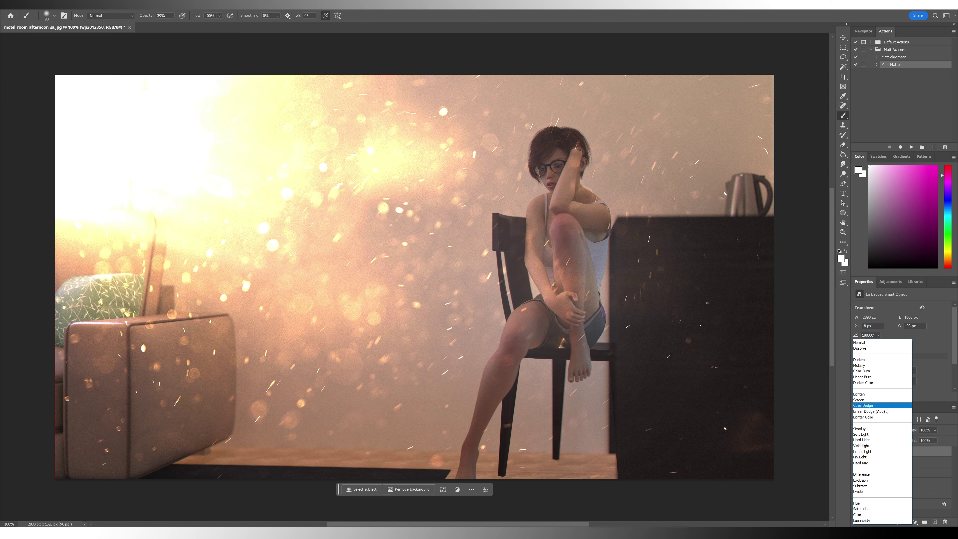
Step: Set the dust layer's blend mode to Color Dodge and its opacity to 5%
click(885, 407)
click(935, 431)
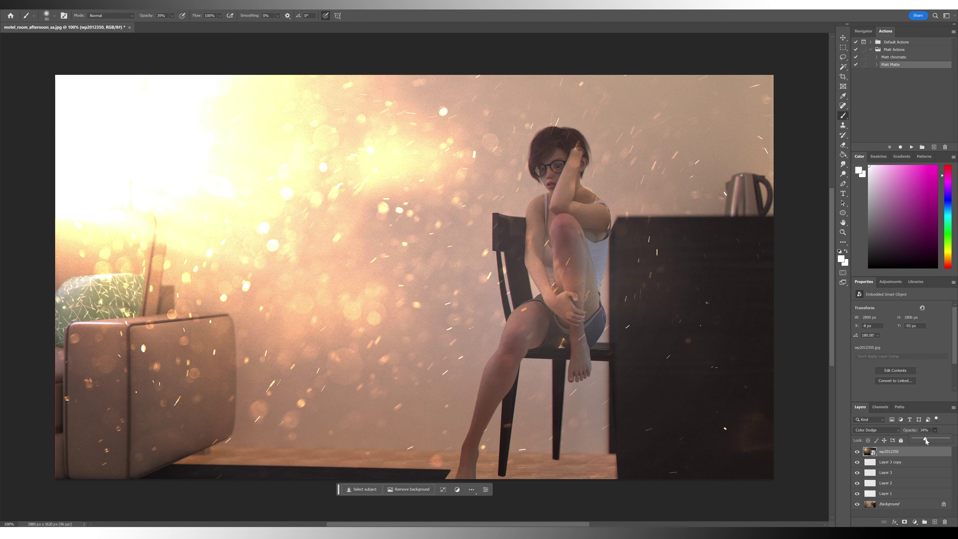
drag(926, 439, 914, 439)
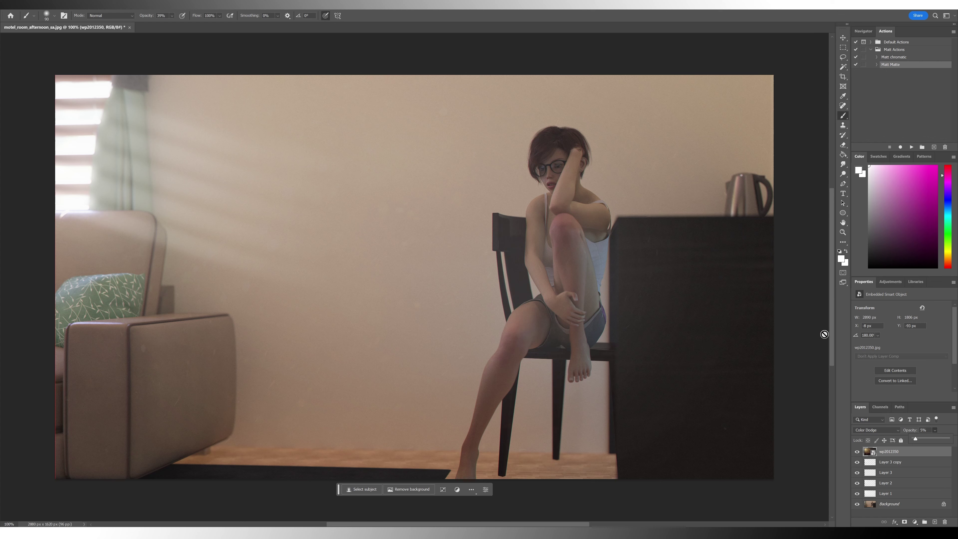
Step: On a new layer, paint soft red, green and blue strokes over the armchair's lower corner
click(937, 522)
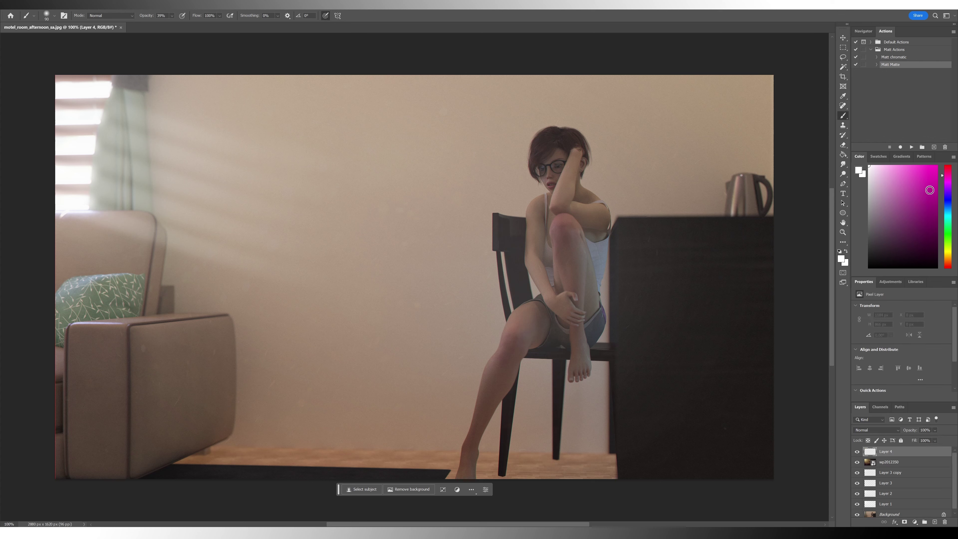
drag(950, 177, 951, 166)
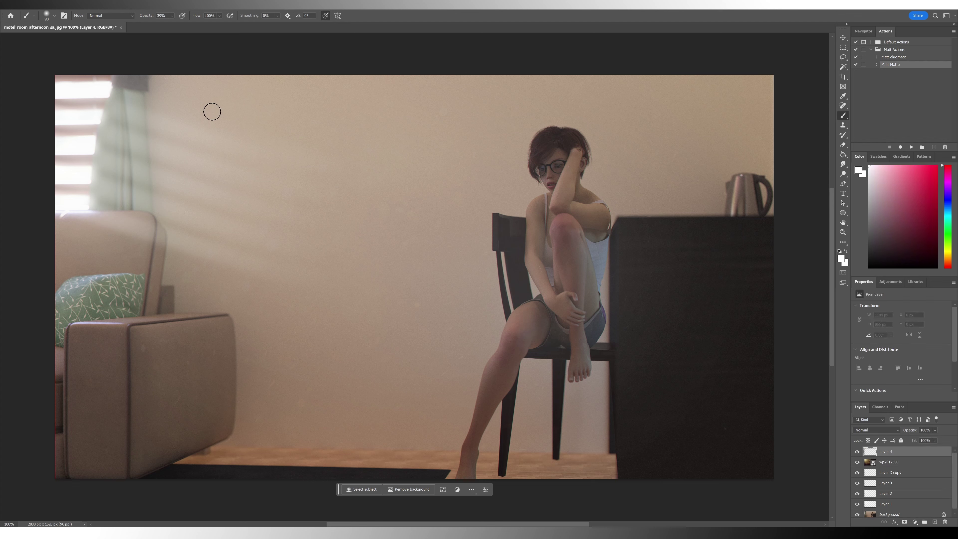
key(bracketright)
key(bracketright)
key(bracketright)
key(bracketright)
key(bracketright)
key(bracketright)
key(bracketright)
mouse_move(108, 312)
mouse_down()
mouse_move(229, 432)
mouse_move(284, 463)
mouse_up()
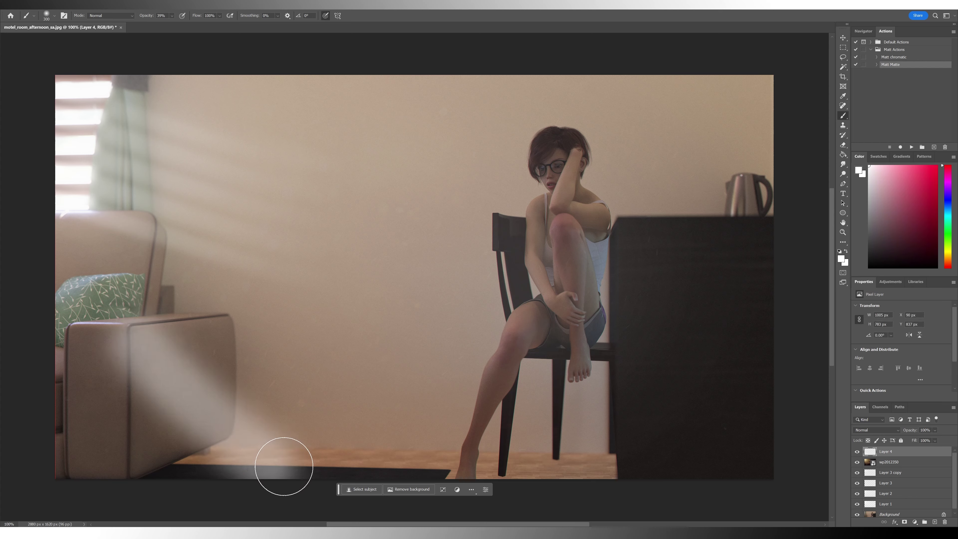
key(ctrl+z)
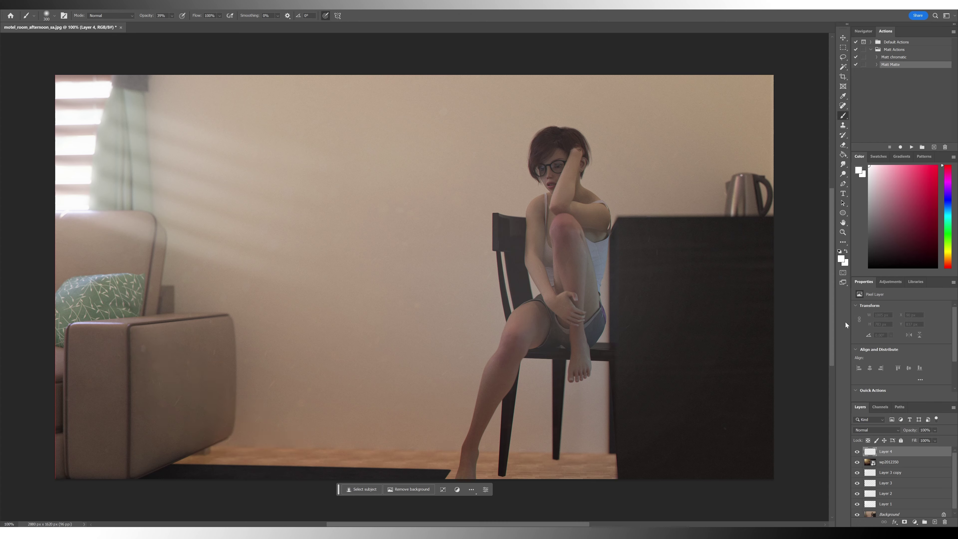
click(937, 166)
drag(111, 416, 188, 483)
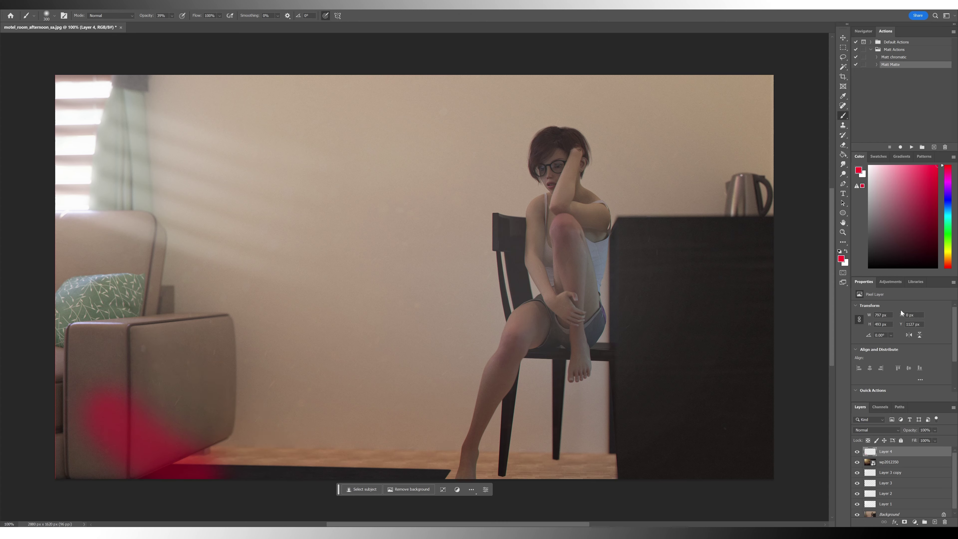
click(948, 232)
mouse_move(267, 473)
mouse_down()
mouse_move(240, 467)
mouse_move(144, 391)
mouse_up()
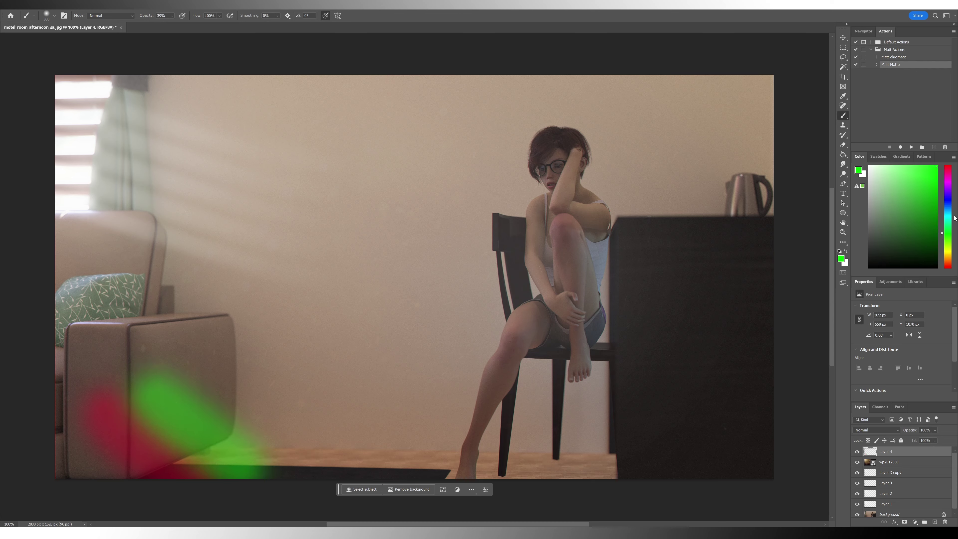
click(951, 198)
mouse_move(346, 460)
mouse_down()
mouse_move(299, 456)
mouse_move(199, 365)
mouse_up()
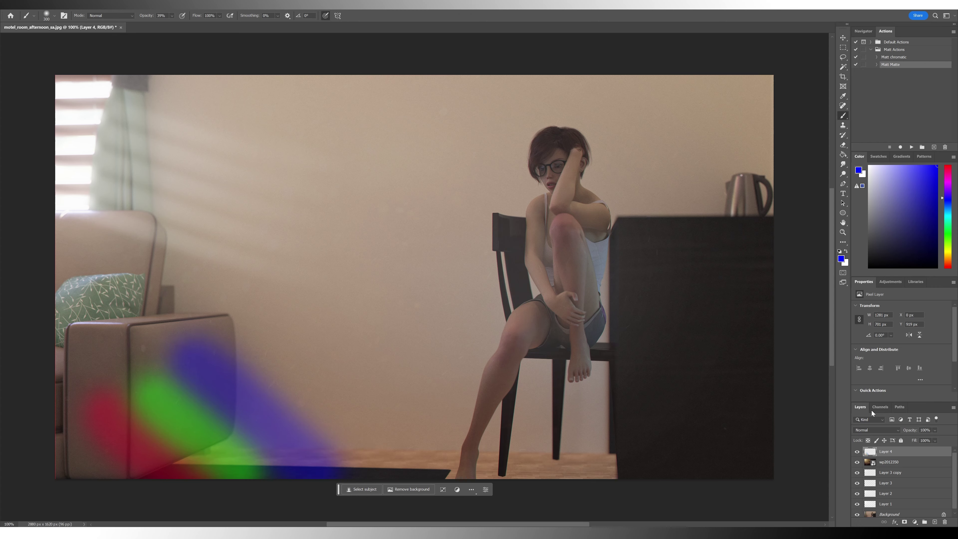
Step: Blend the prism glow layer in Soft Light and fade it to 20% opacity
drag(906, 434, 899, 430)
click(876, 430)
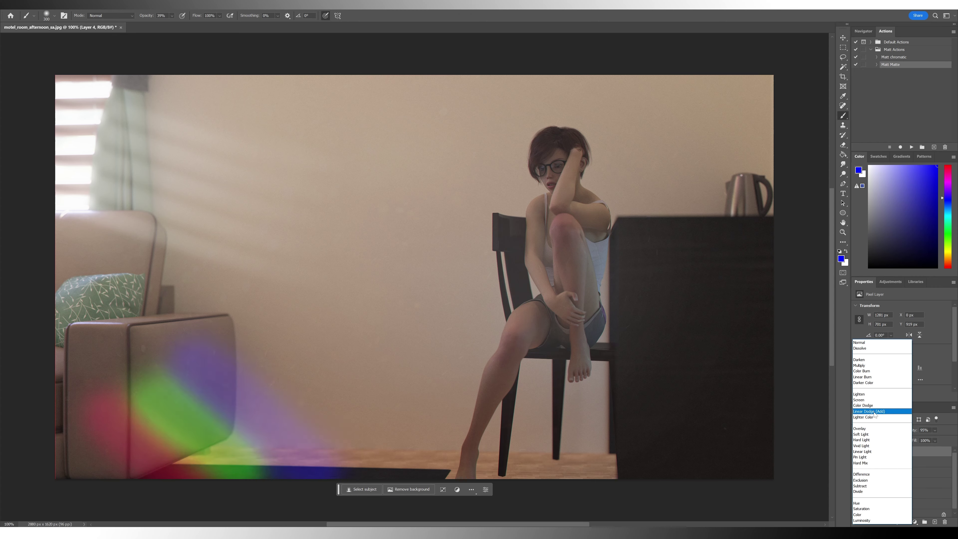
click(871, 434)
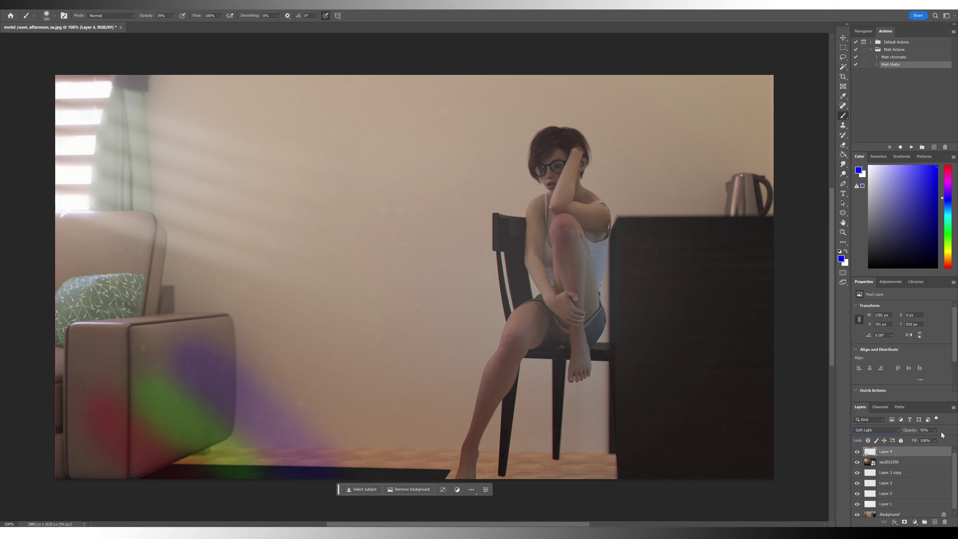
click(925, 440)
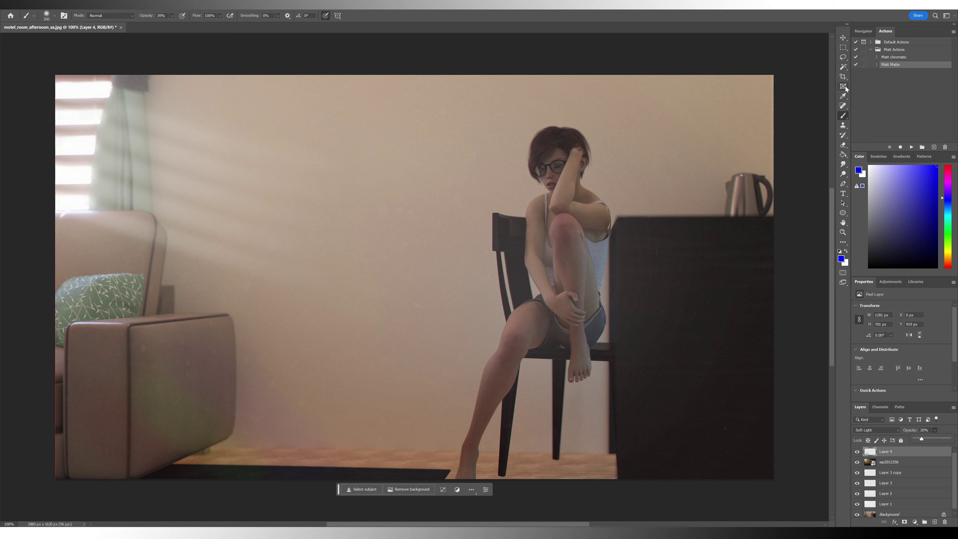
Step: On a new layer, spot-heal a stretch of the top-left edge with a 20-pixel brush
click(936, 522)
click(844, 106)
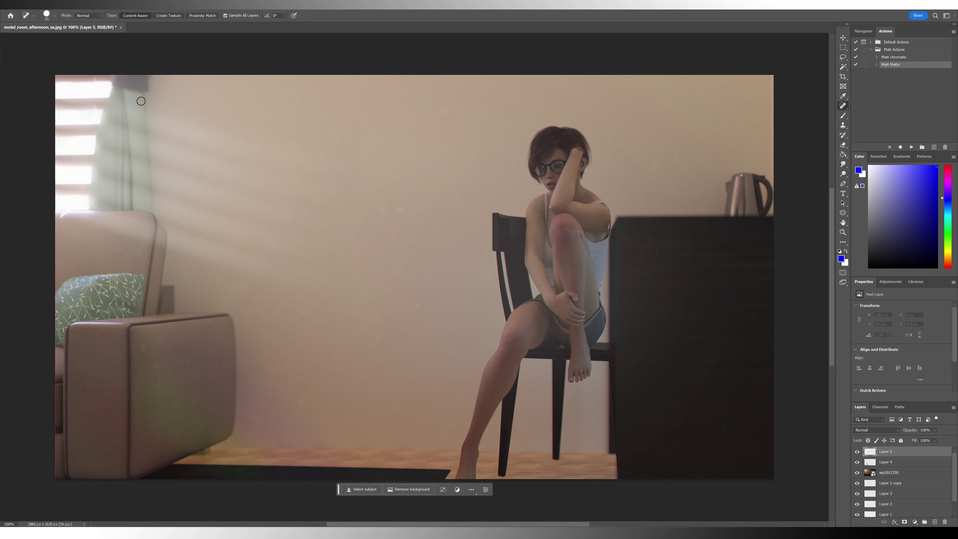
key(bracketleft)
key(bracketleft)
drag(55, 76, 54, 449)
Step: Flatten the image and save it as motel_room_afternoon_sa.jpg at JPEG quality 12 (Maximum)
click(57, 5)
click(67, 276)
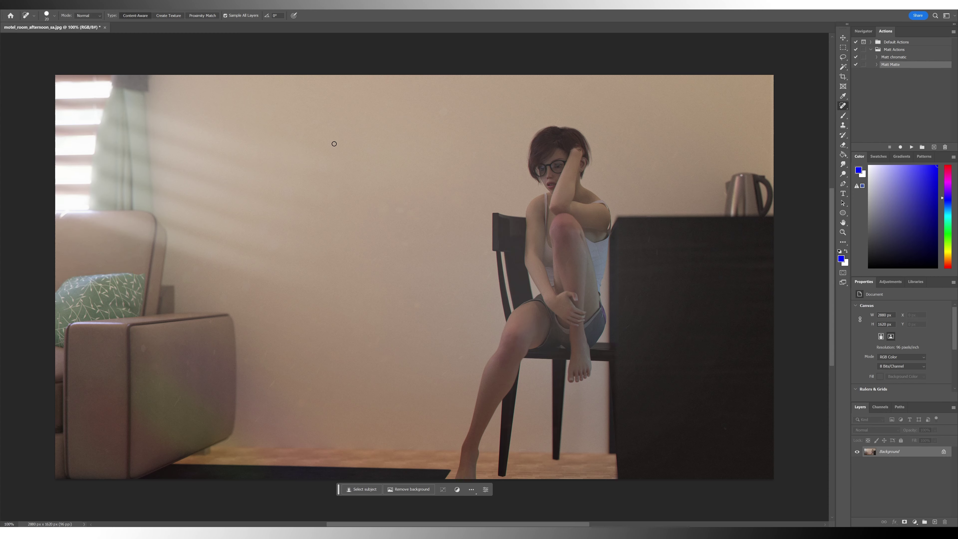
key(ctrl+s)
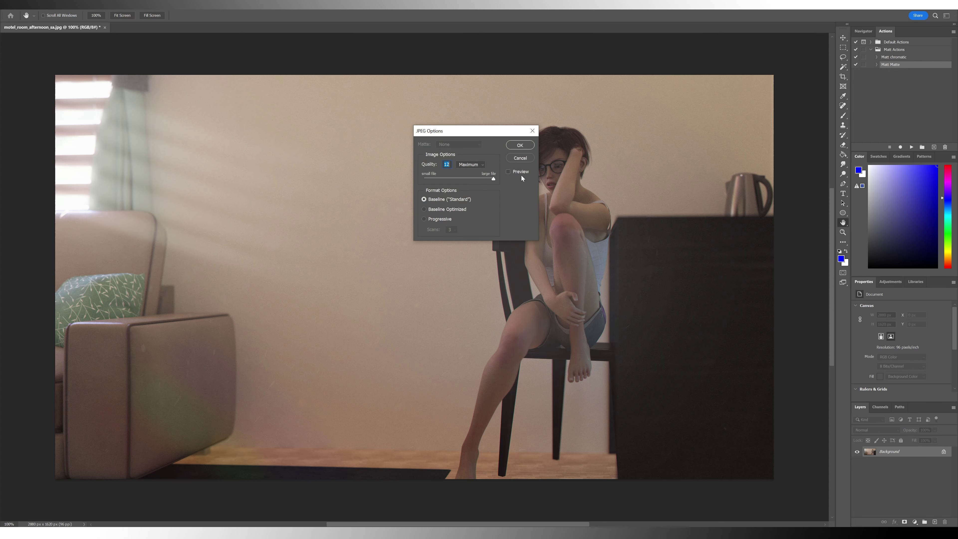
click(520, 145)
key(j)
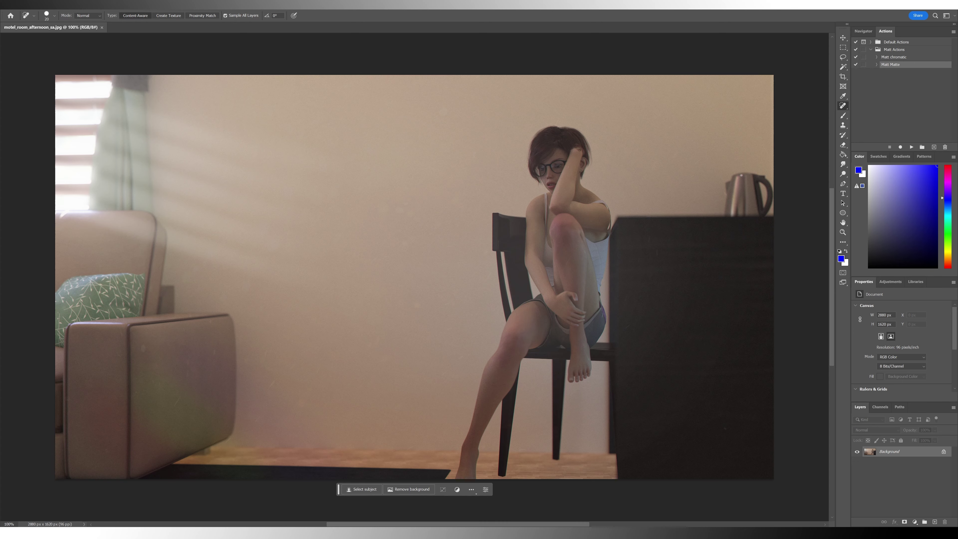